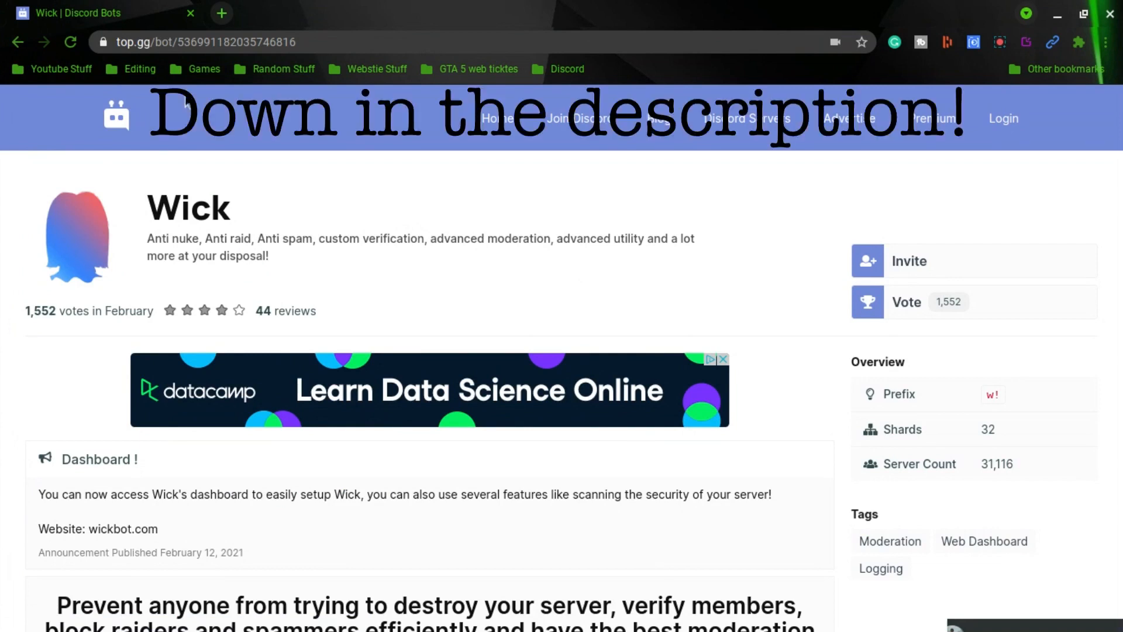
Start inviting the Wick bot and choose the Lego server to add it to
{"action": "left_click", "coordinate": [936, 272]}
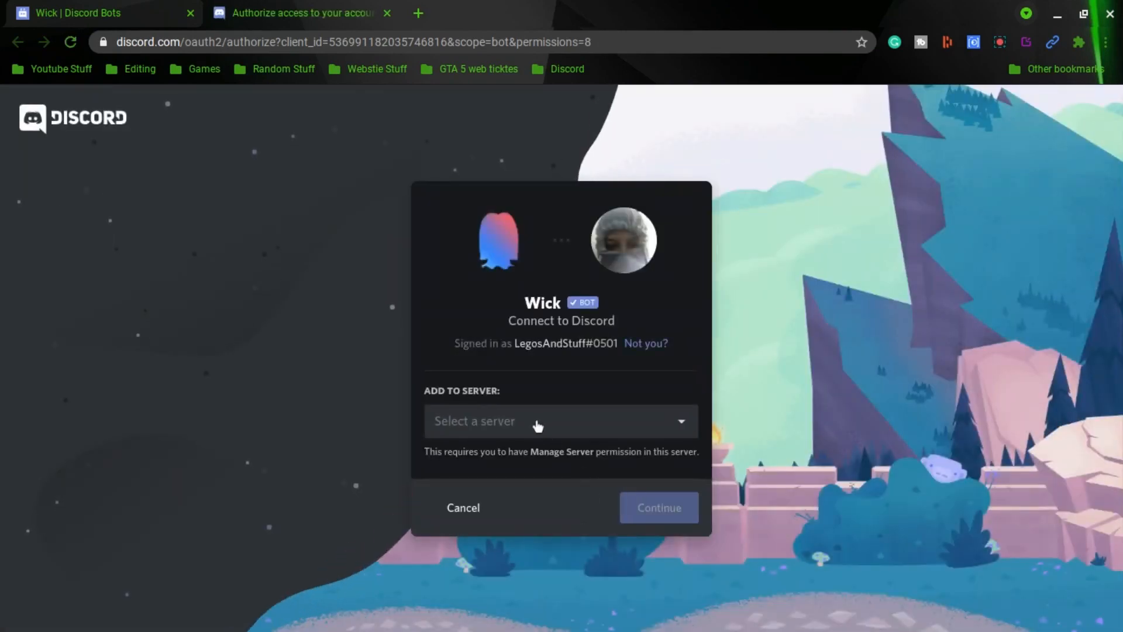
{"action": "left_click", "coordinate": [534, 419]}
{"action": "left_click", "coordinate": [438, 520]}
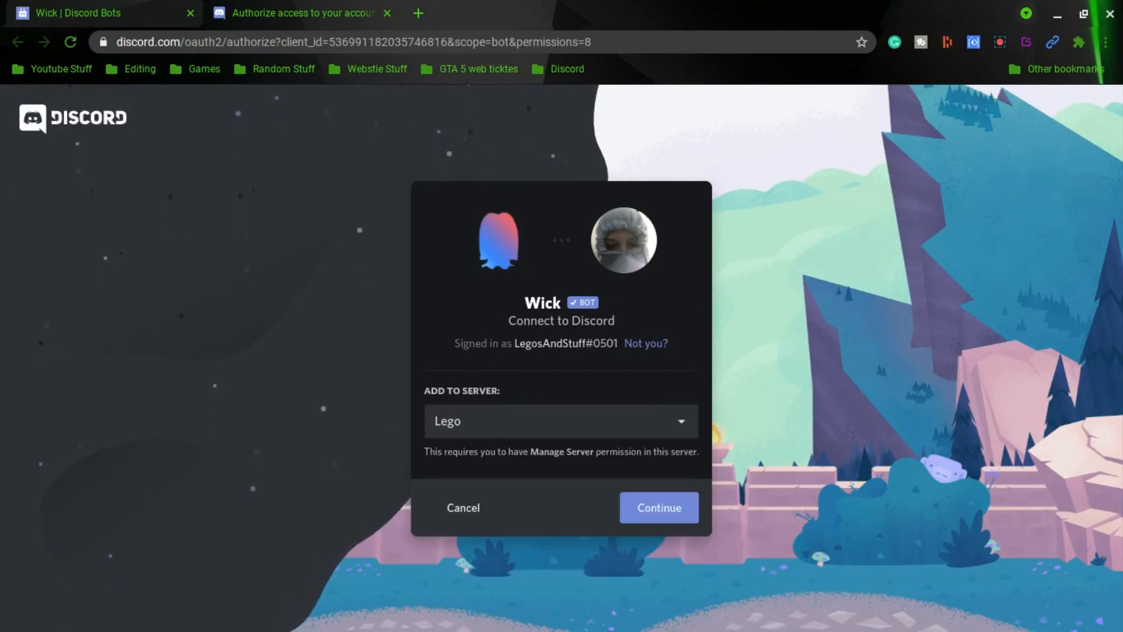
{"action": "left_click", "coordinate": [664, 515]}
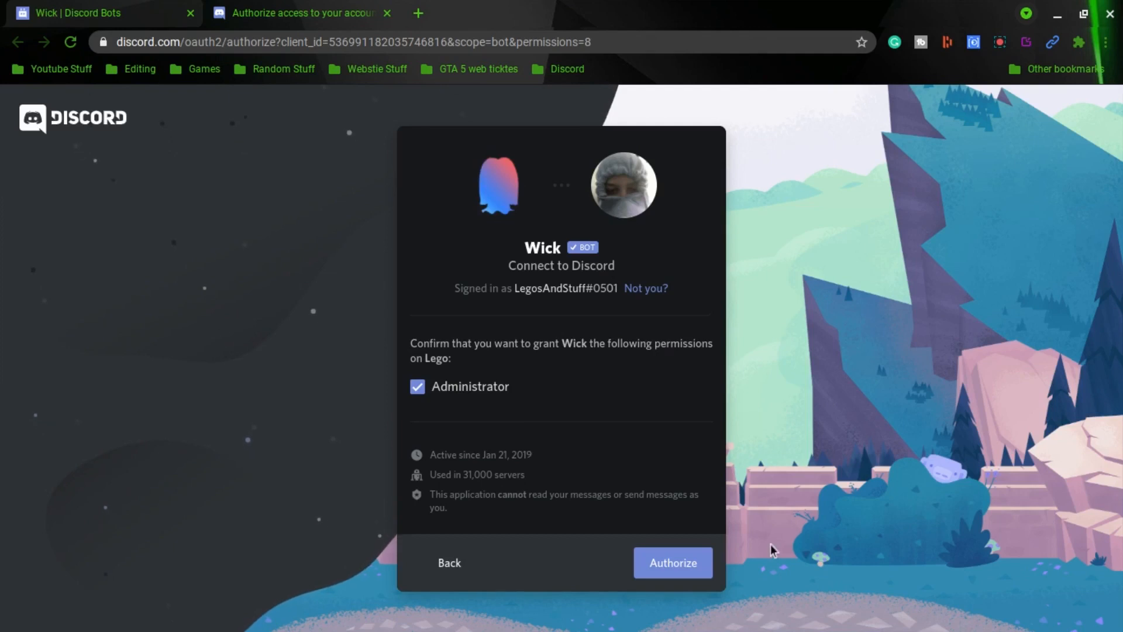
Authorize Wick with Administrator permission and complete the captcha check
{"action": "left_click", "coordinate": [689, 575]}
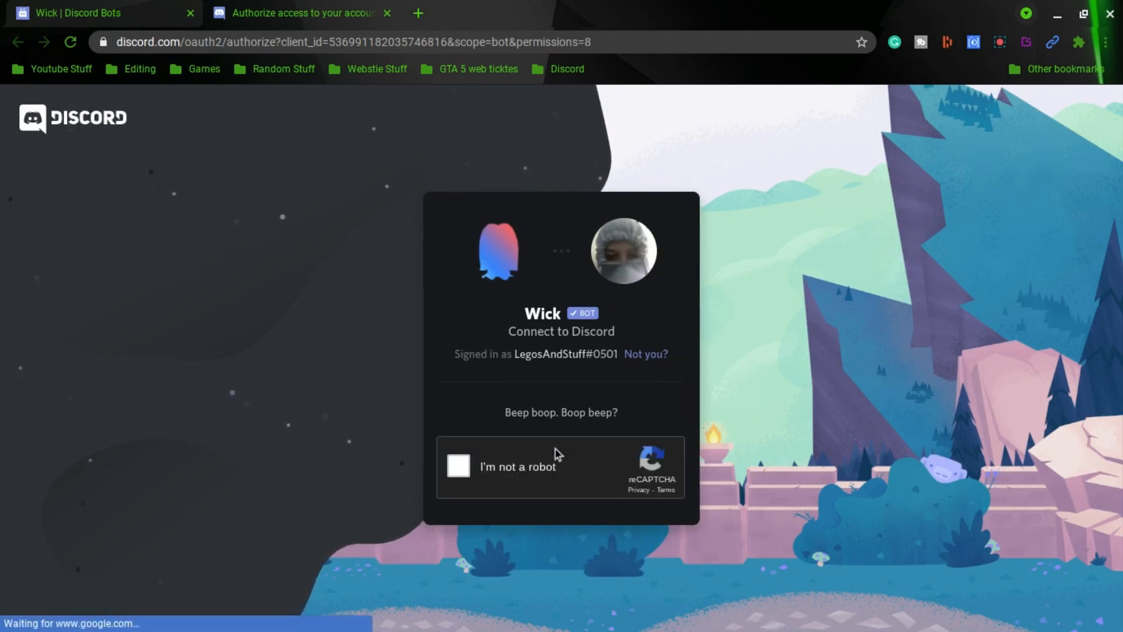
{"action": "left_click", "coordinate": [457, 468]}
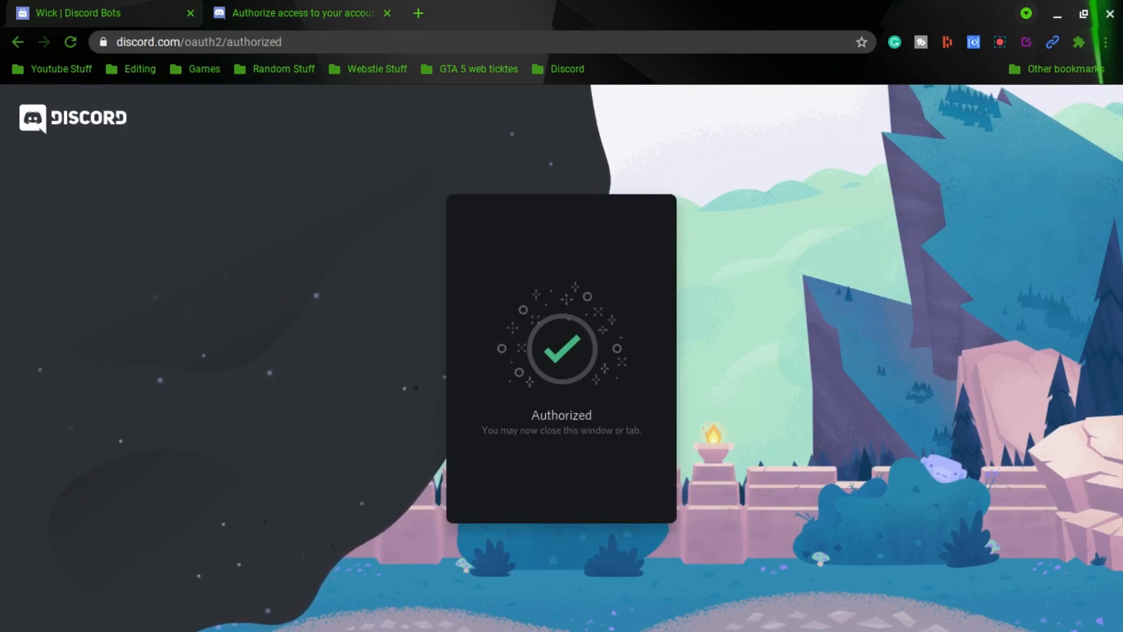
Switch to the Discord app, open the Lego server and send w!setup in the general channel
{"action": "mouse_move", "coordinate": [3, 456]}
{"action": "left_click", "coordinate": [17, 431]}
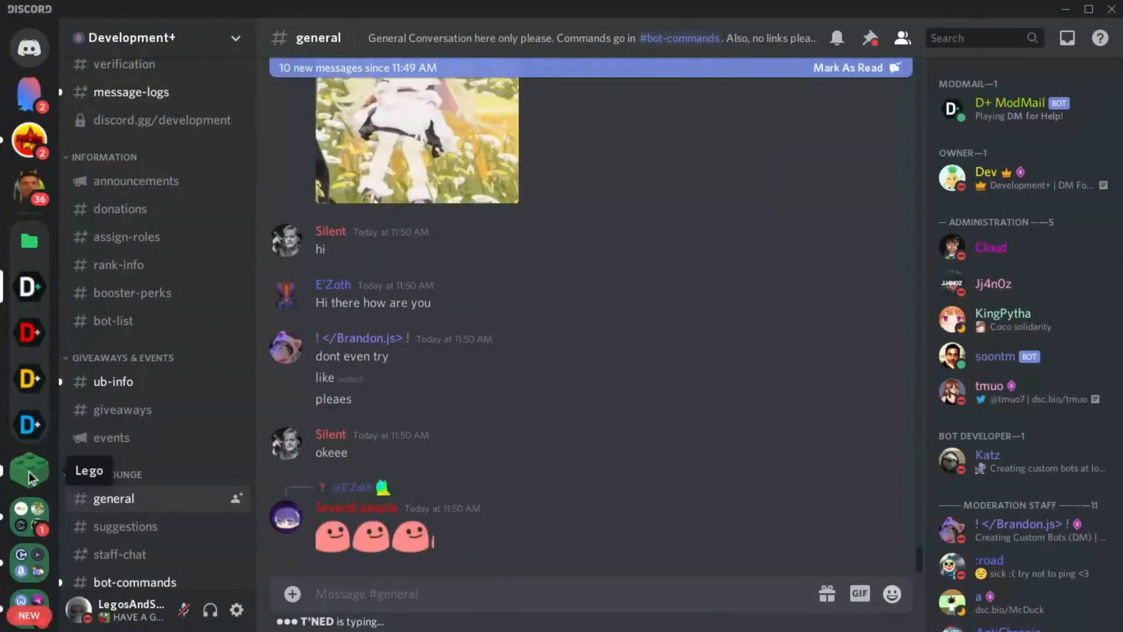
{"action": "left_click", "coordinate": [31, 477]}
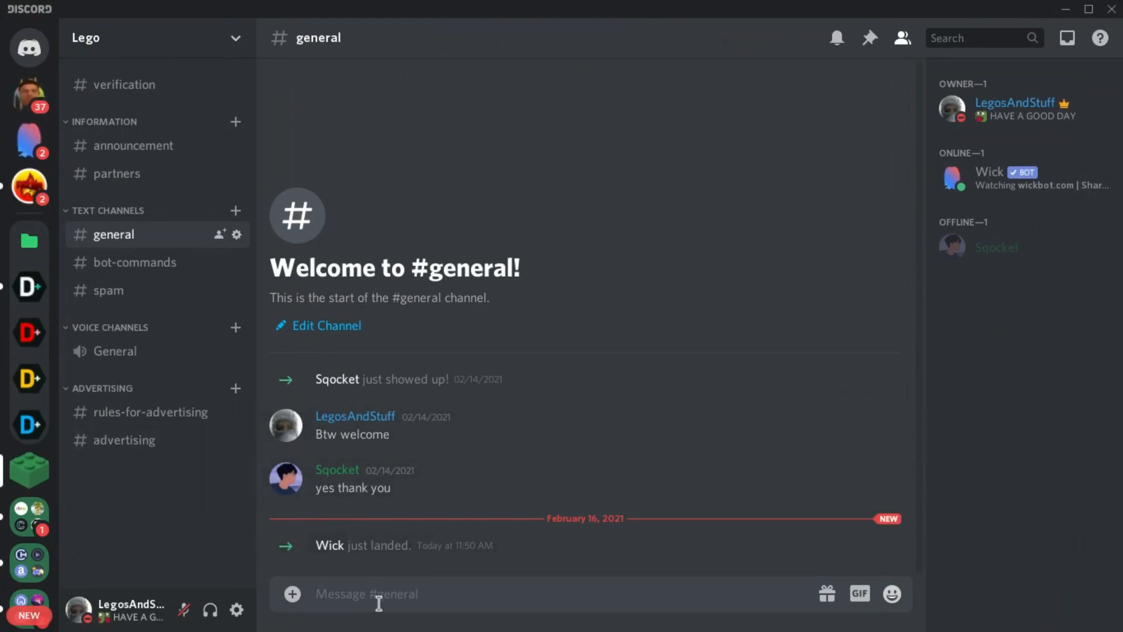
{"action": "type", "text": "w!setup"}
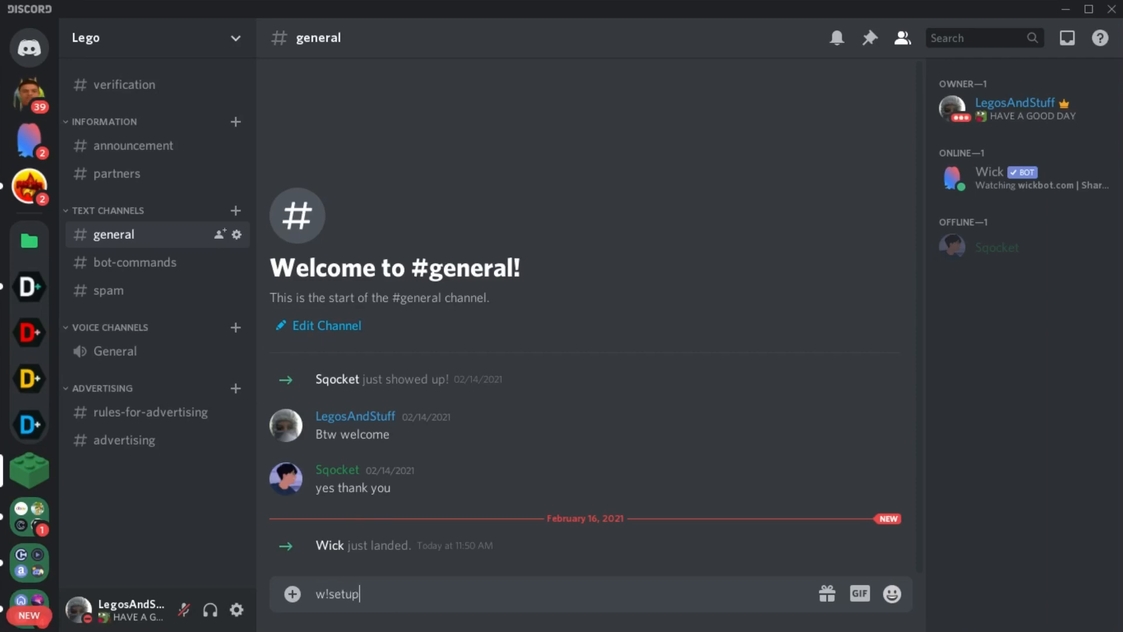
{"action": "key", "text": "Return"}
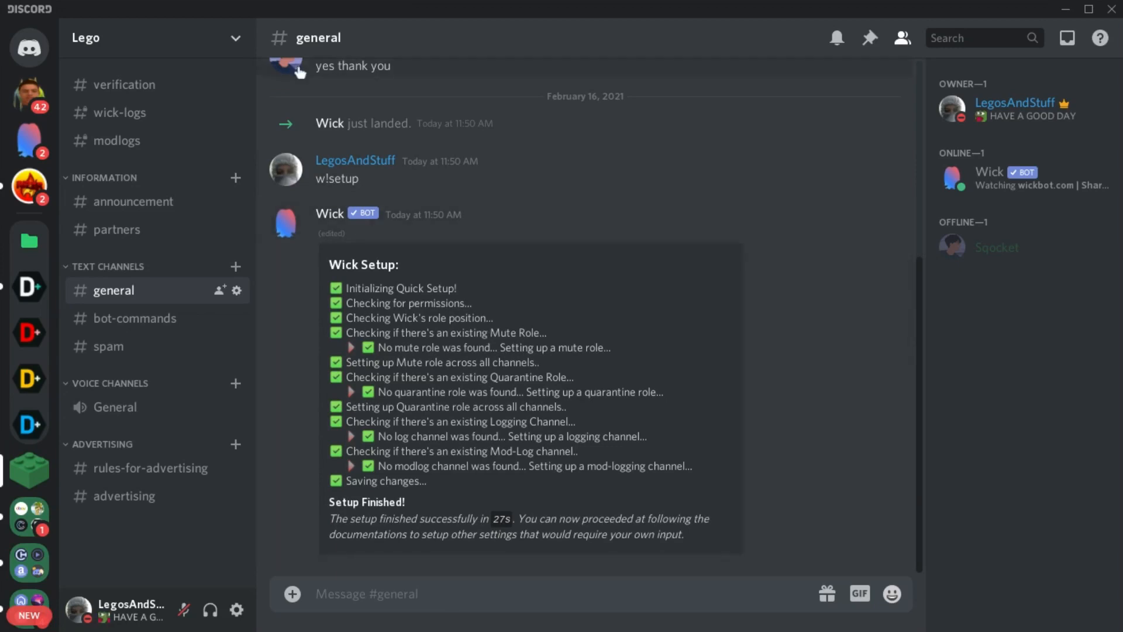
In the server settings, move the Wick role to the top of the roles list
{"action": "left_click", "coordinate": [209, 38]}
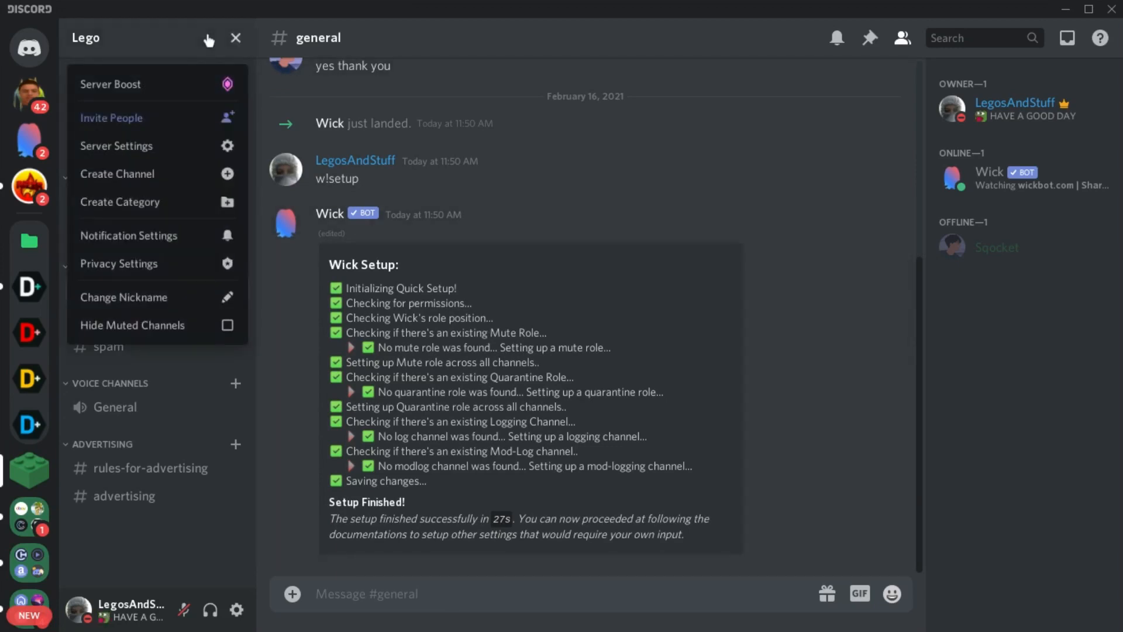
{"action": "left_click", "coordinate": [174, 147]}
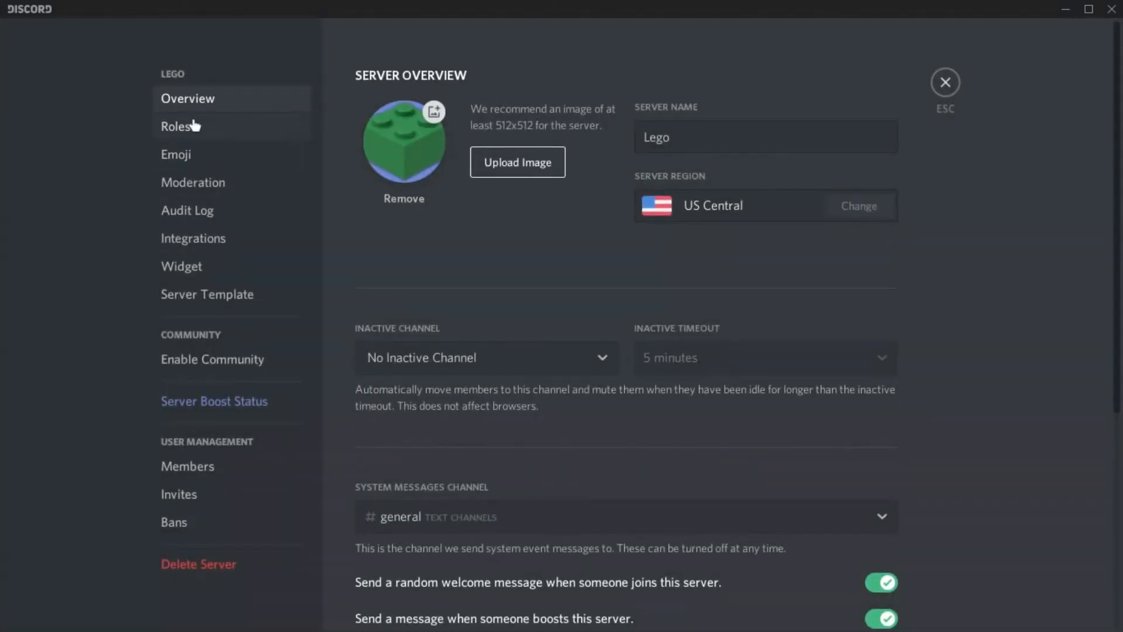
{"action": "left_click", "coordinate": [195, 125]}
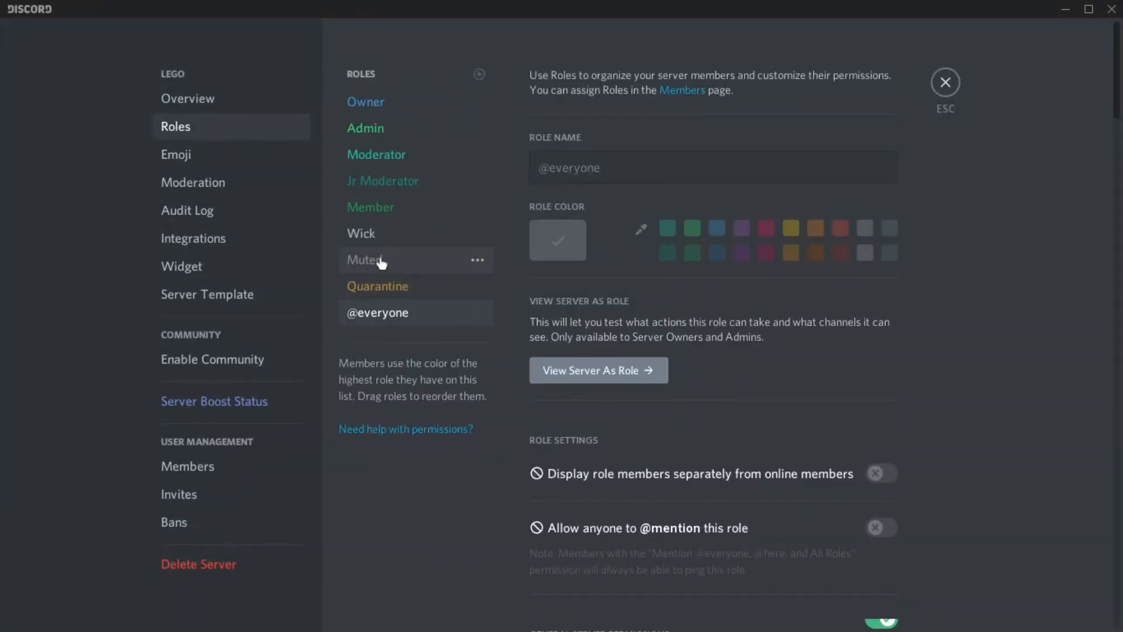
{"action": "left_click_drag", "start_coordinate": [390, 244], "coordinate": [397, 103]}
{"action": "left_click", "coordinate": [861, 594]}
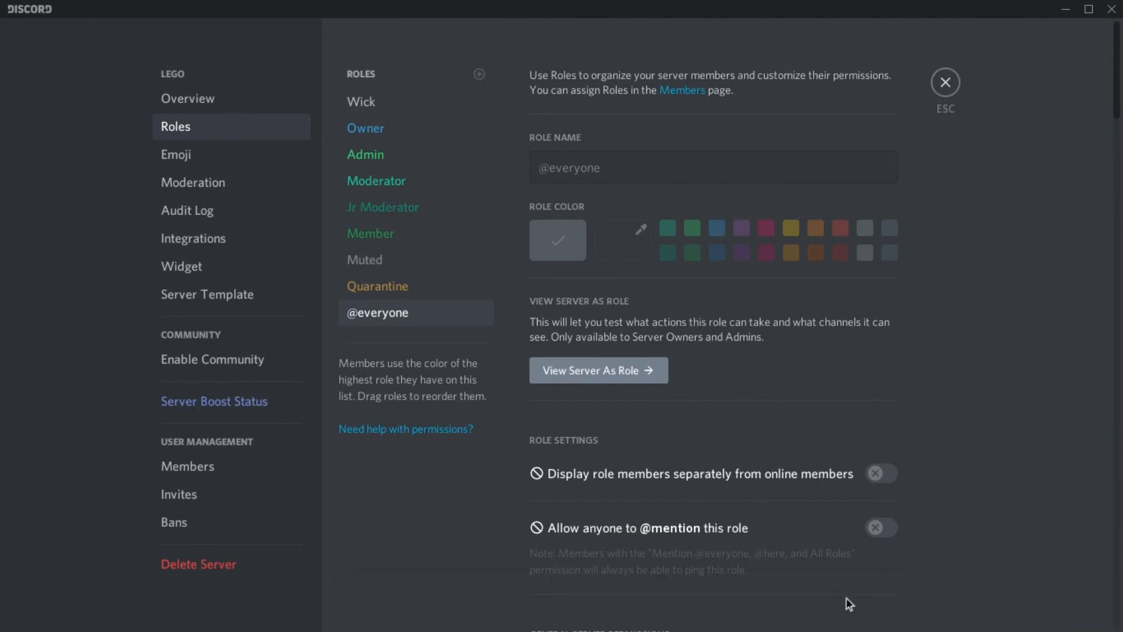
{"action": "key", "text": "Escape"}
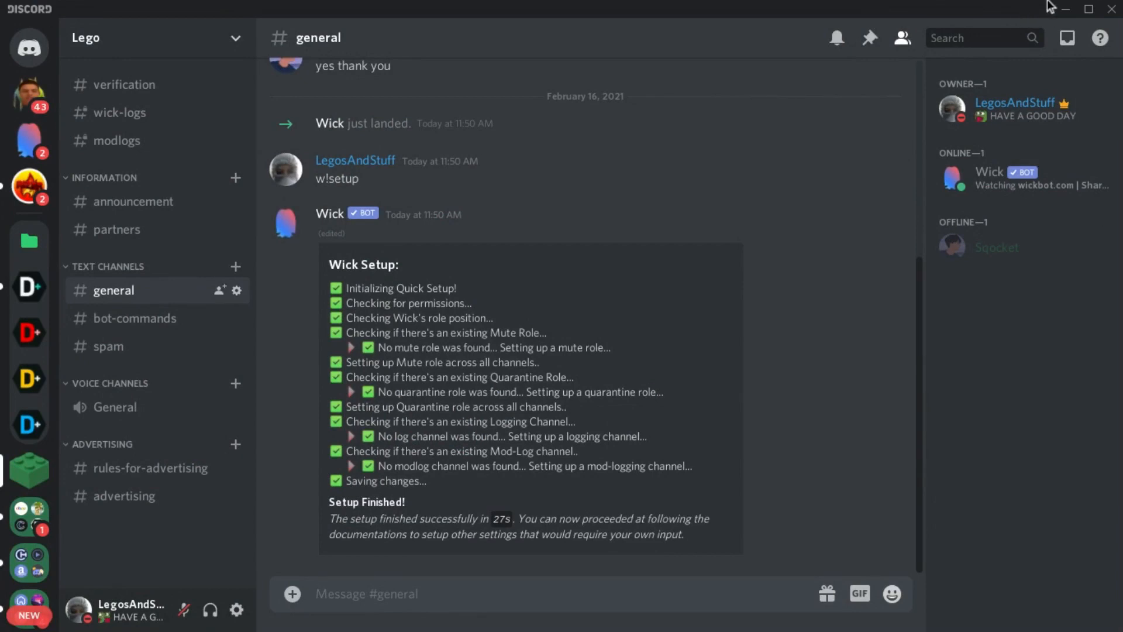
Switch back to the browser and open wickbot.com in a new tab
{"action": "left_click", "coordinate": [1065, 9]}
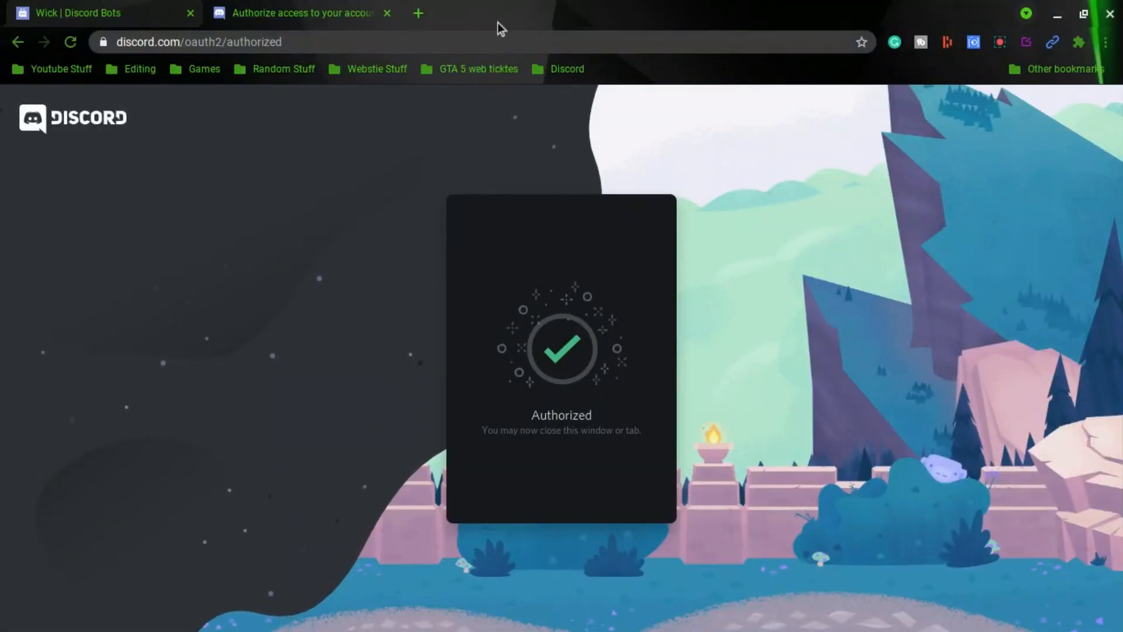
{"action": "left_click", "coordinate": [418, 13]}
{"action": "type", "text": "wick"}
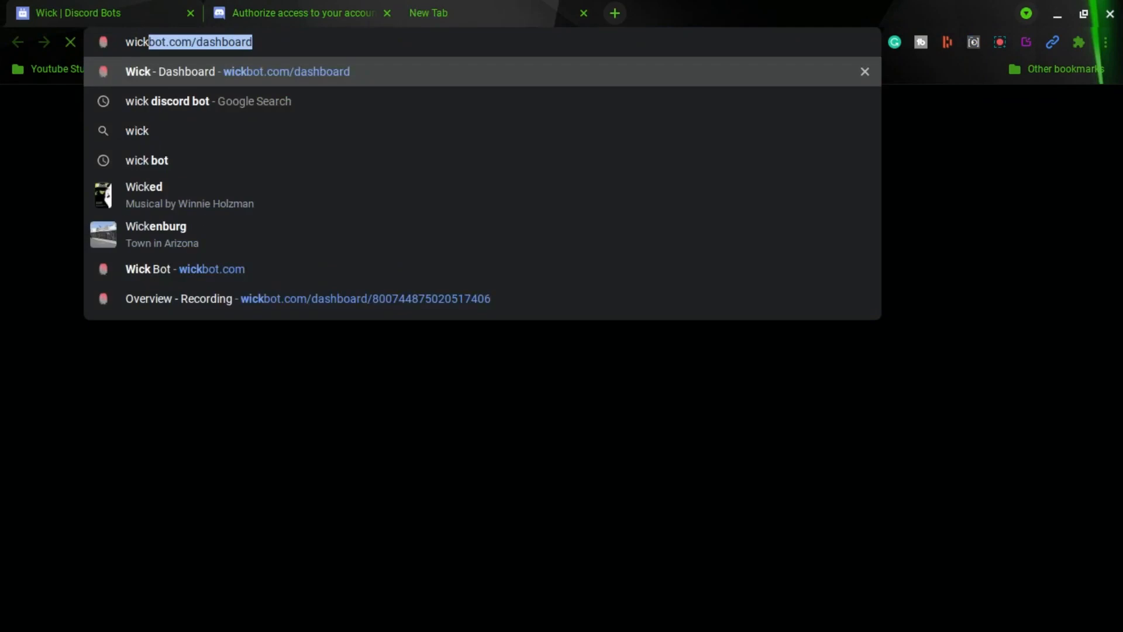
{"action": "type", "text": "bot.com"}
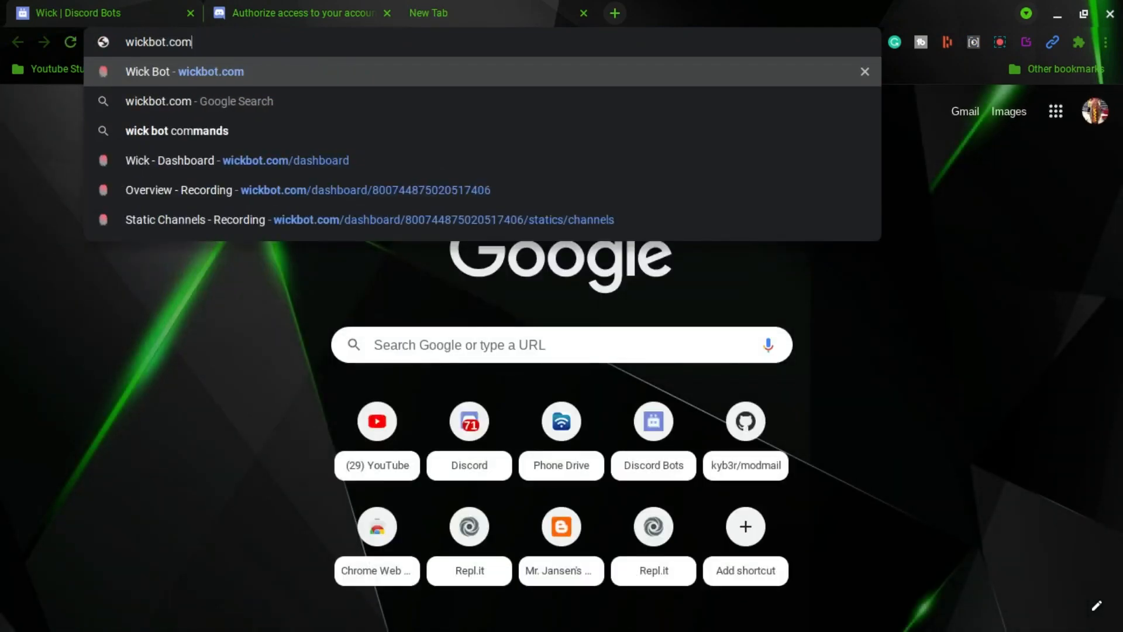
{"action": "key", "text": "Return"}
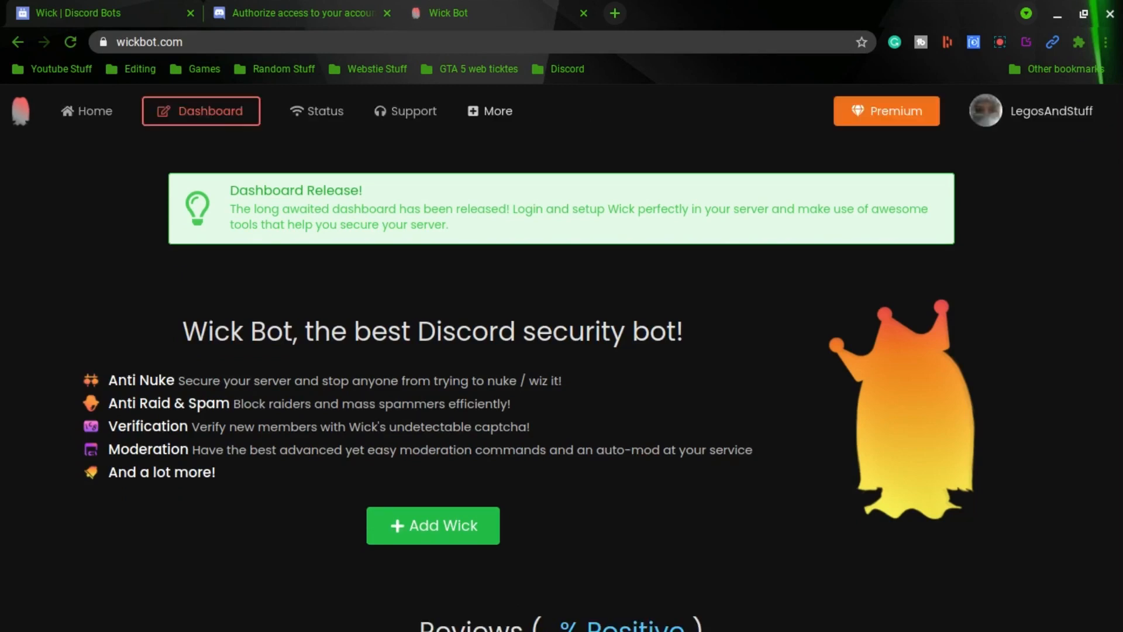
Open the Wick dashboard's server overview for the Lego server
{"action": "left_click", "coordinate": [201, 111]}
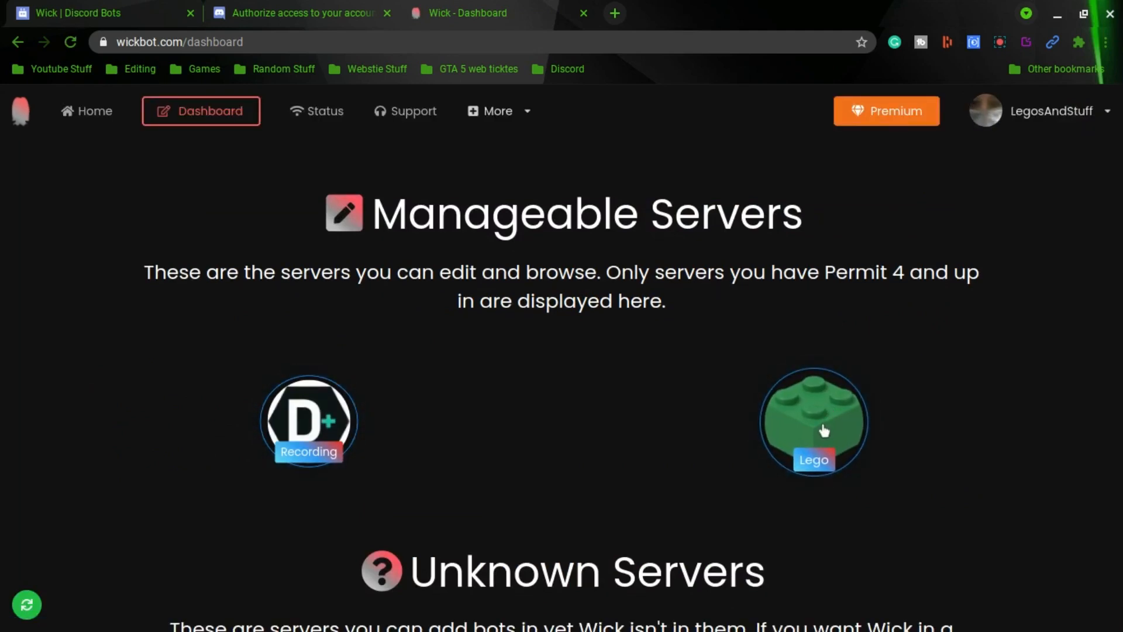
{"action": "left_click", "coordinate": [824, 431]}
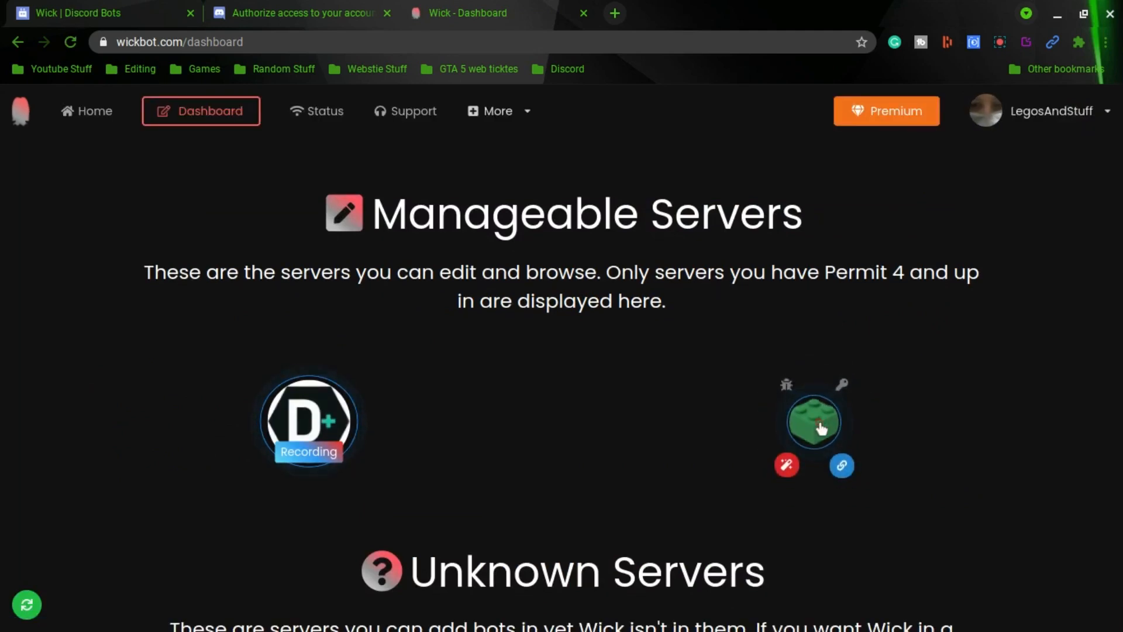
{"action": "left_click", "coordinate": [841, 468]}
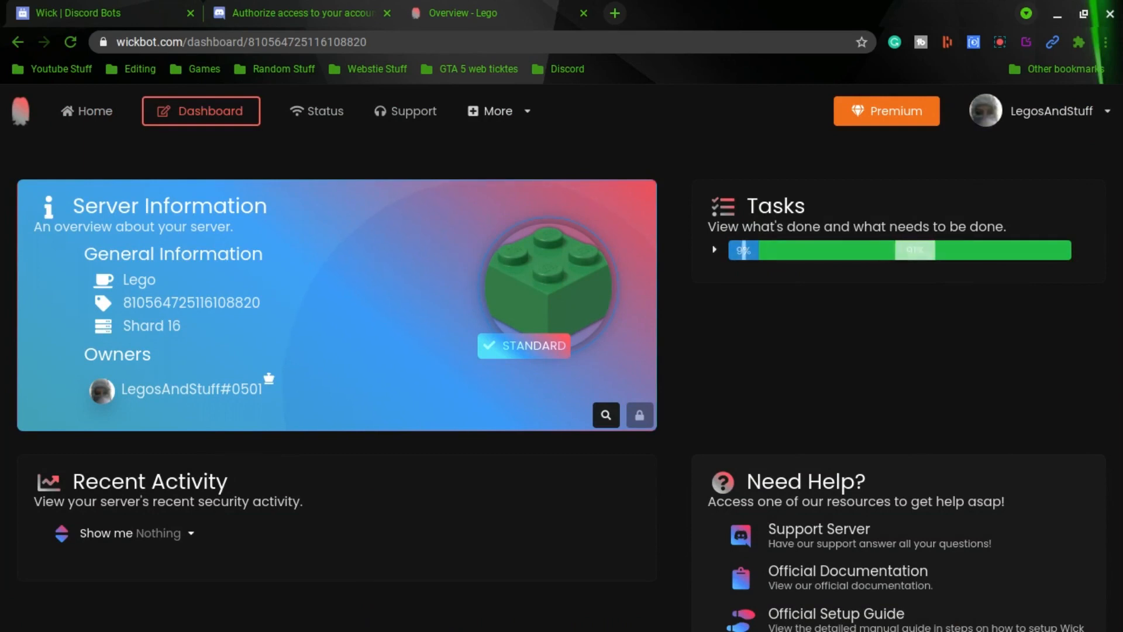
Open the Join Gate, Verification and Static Channels configuration pages in separate tabs
{"action": "scroll", "coordinate": [848, 468], "scroll_direction": "down", "scroll_amount": 5}
{"action": "scroll", "coordinate": [848, 468], "scroll_direction": "down", "scroll_amount": 5}
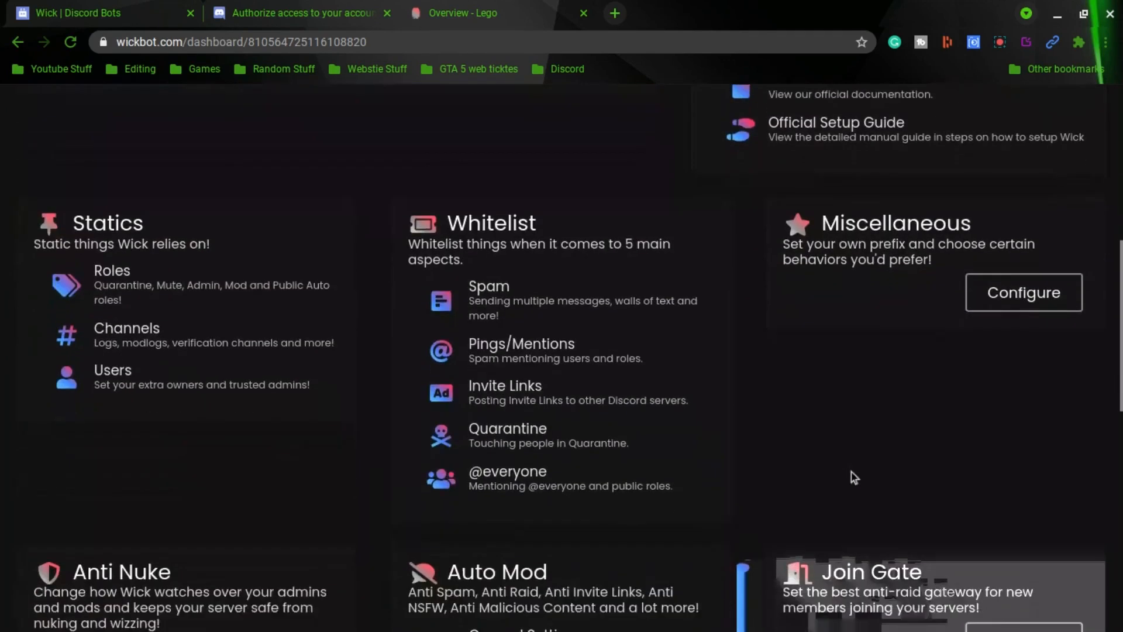
{"action": "scroll", "coordinate": [942, 356], "scroll_direction": "down", "scroll_amount": 3}
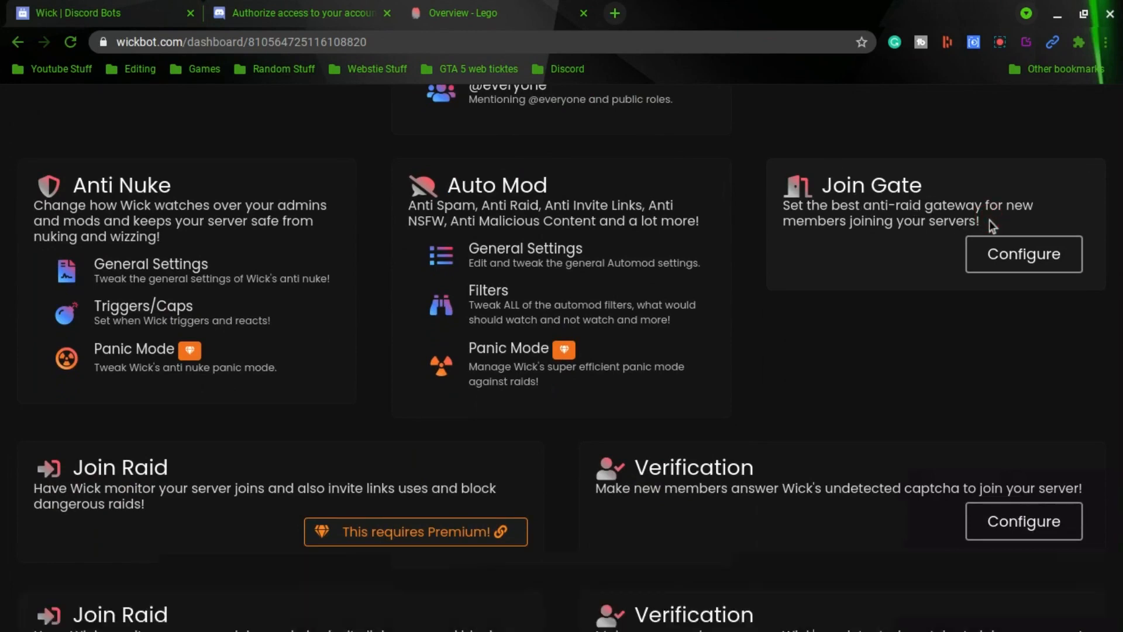
{"action": "left_click_drag", "start_coordinate": [991, 219], "coordinate": [799, 183]}
{"action": "left_click", "coordinate": [814, 466]}
{"action": "left_click_drag", "start_coordinate": [641, 466], "coordinate": [1088, 494]}
{"action": "left_click", "coordinate": [998, 386]}
{"action": "left_click_drag", "start_coordinate": [1031, 258], "coordinate": [703, 3]}
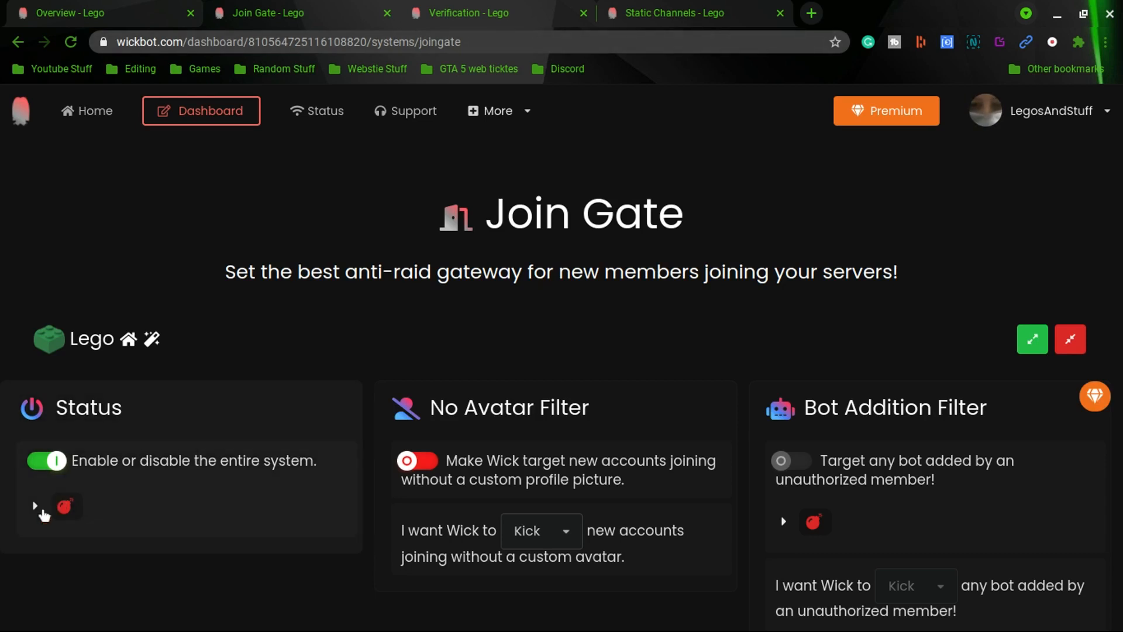
Review the Join Gate page's status note and each filter's settings
{"action": "left_click", "coordinate": [36, 507]}
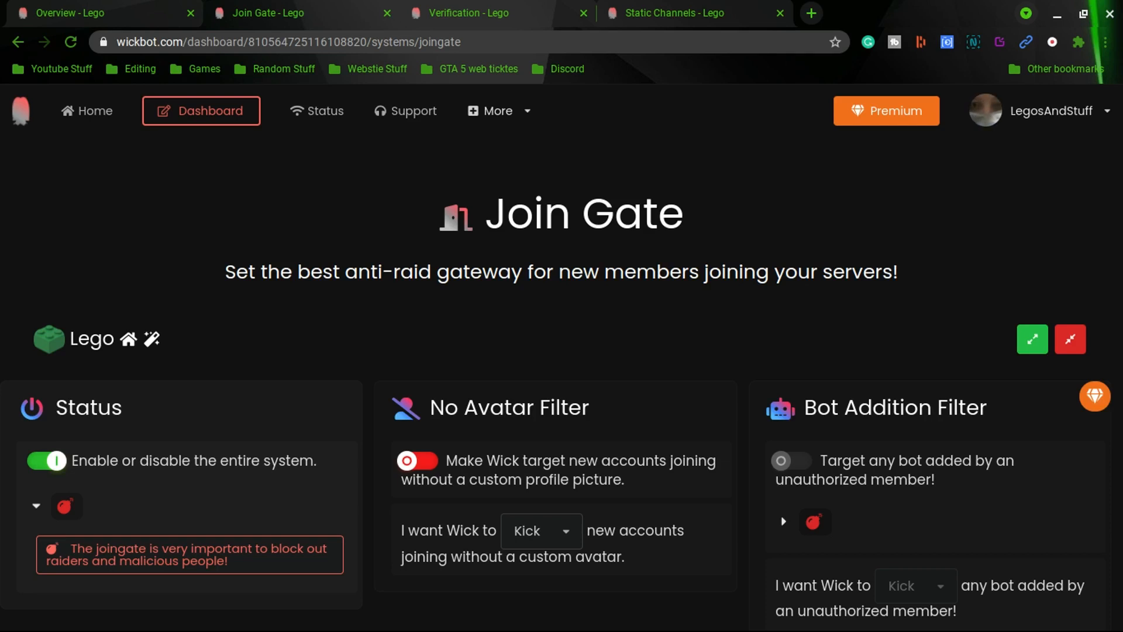
{"action": "scroll", "coordinate": [594, 395], "scroll_direction": "down", "scroll_amount": 1}
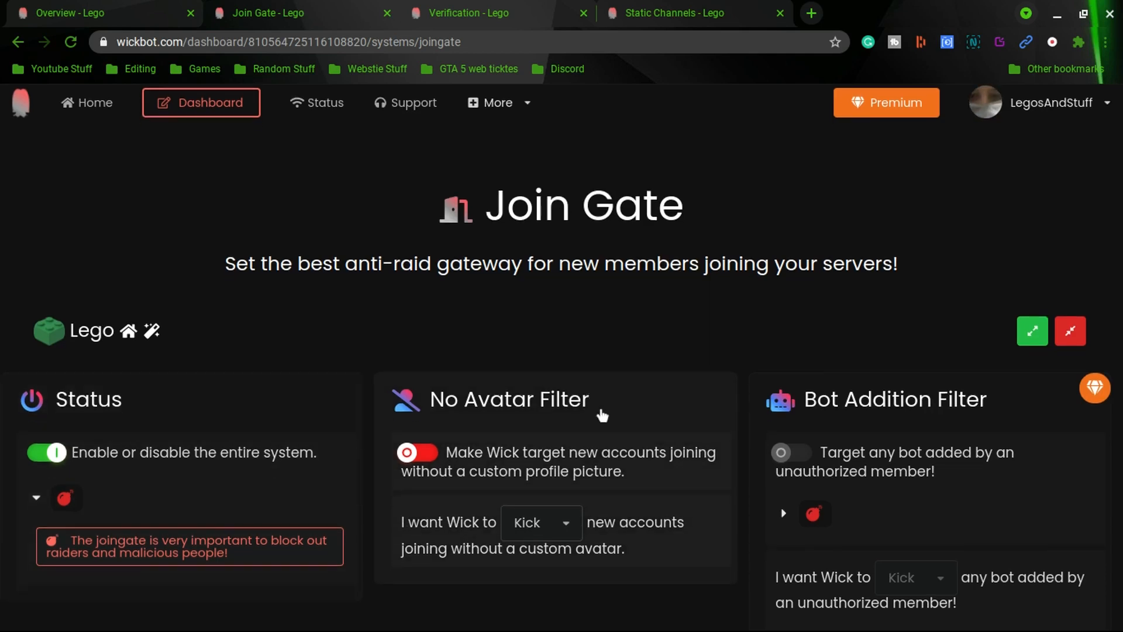
{"action": "scroll", "coordinate": [594, 396], "scroll_direction": "down", "scroll_amount": 2}
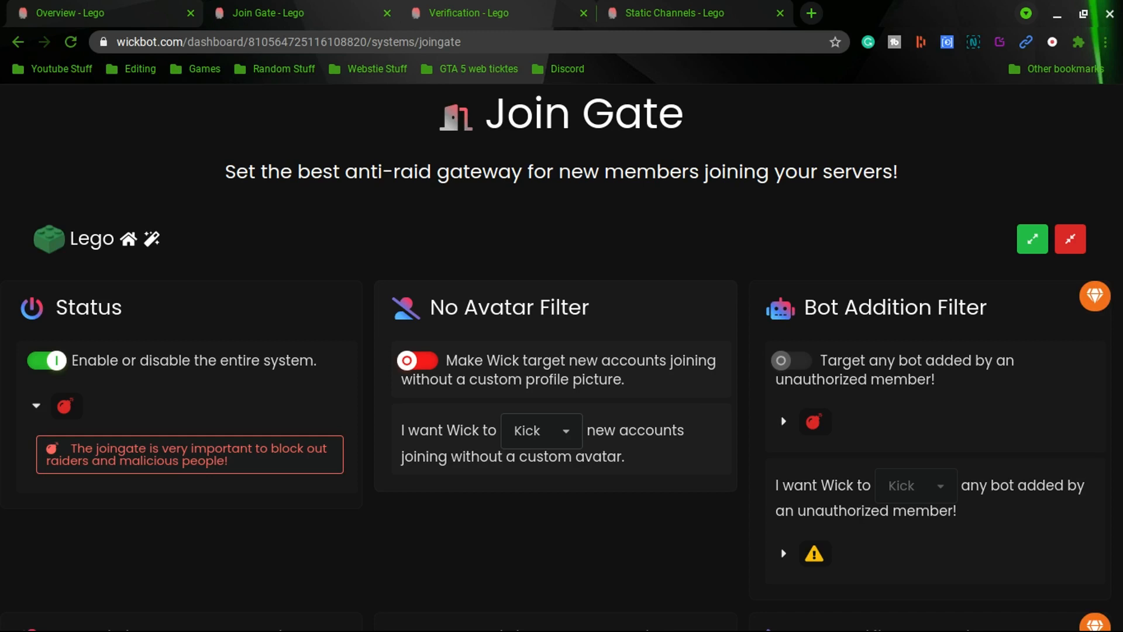
{"action": "scroll", "coordinate": [647, 351], "scroll_direction": "down", "scroll_amount": 1}
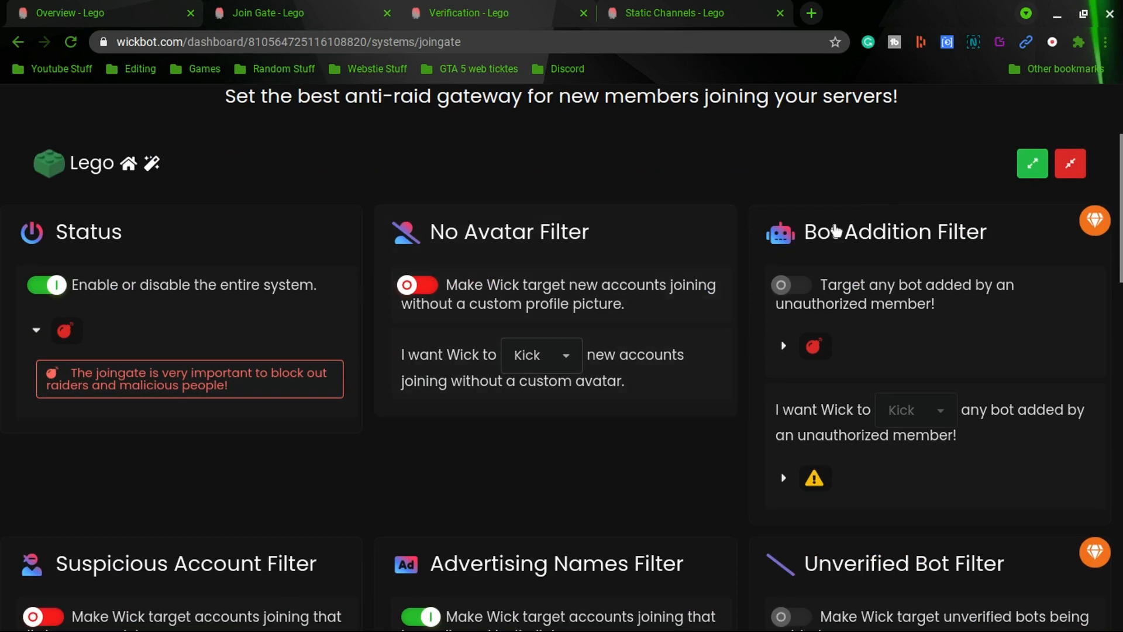
{"action": "scroll", "coordinate": [857, 236], "scroll_direction": "down", "scroll_amount": 2}
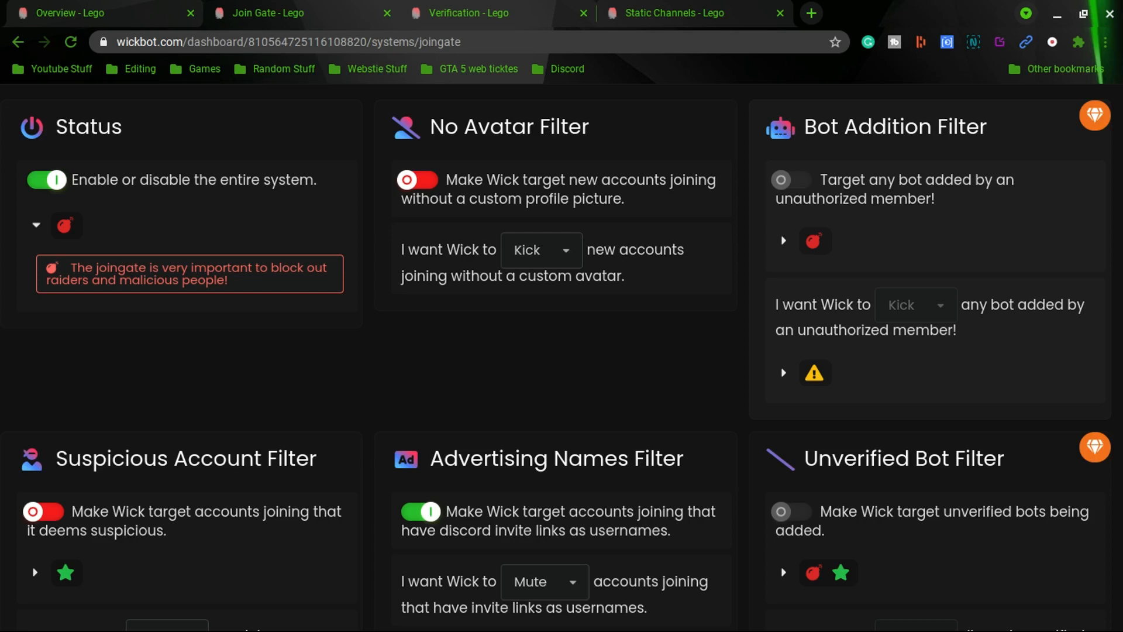
{"action": "scroll", "coordinate": [975, 251], "scroll_direction": "down", "scroll_amount": 2}
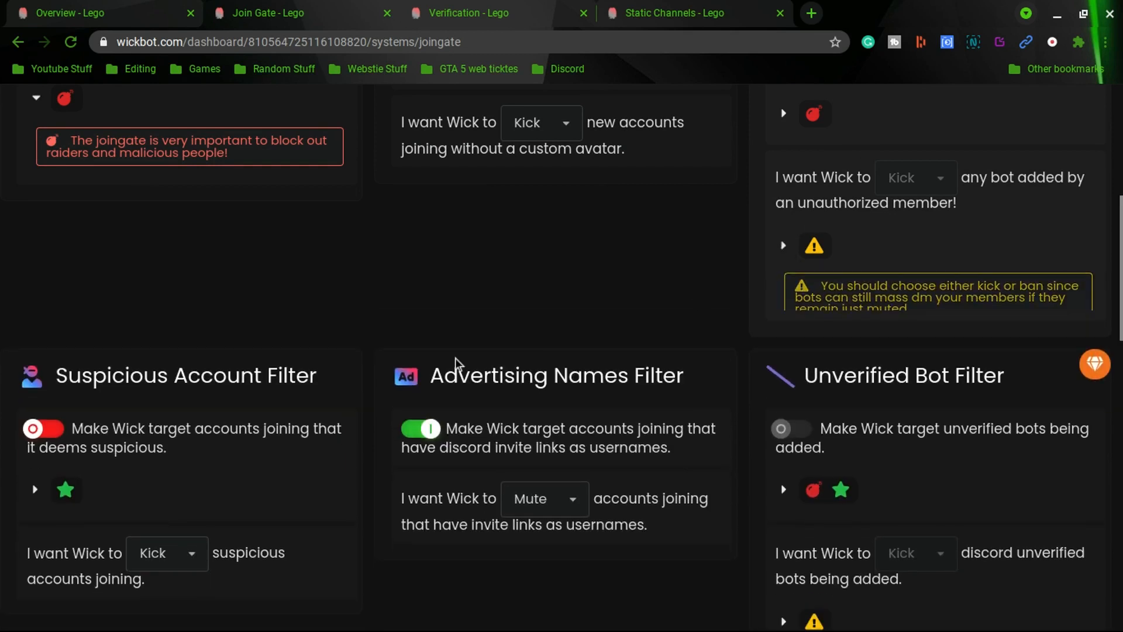
{"action": "scroll", "coordinate": [404, 349], "scroll_direction": "down", "scroll_amount": 2}
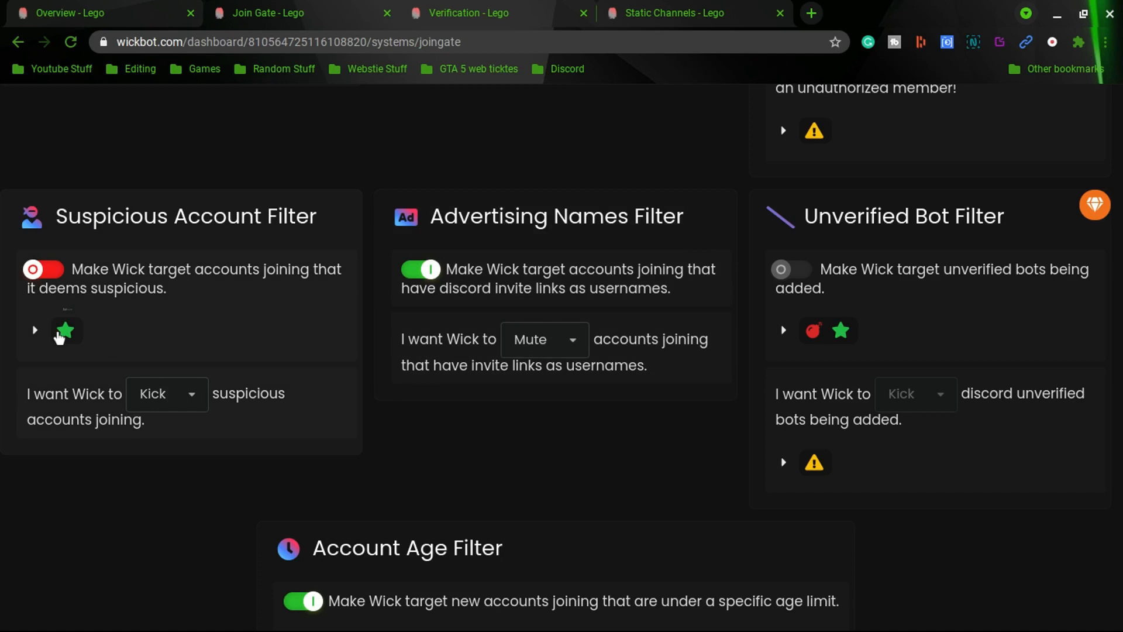
{"action": "left_click", "coordinate": [47, 272]}
{"action": "left_click", "coordinate": [183, 394]}
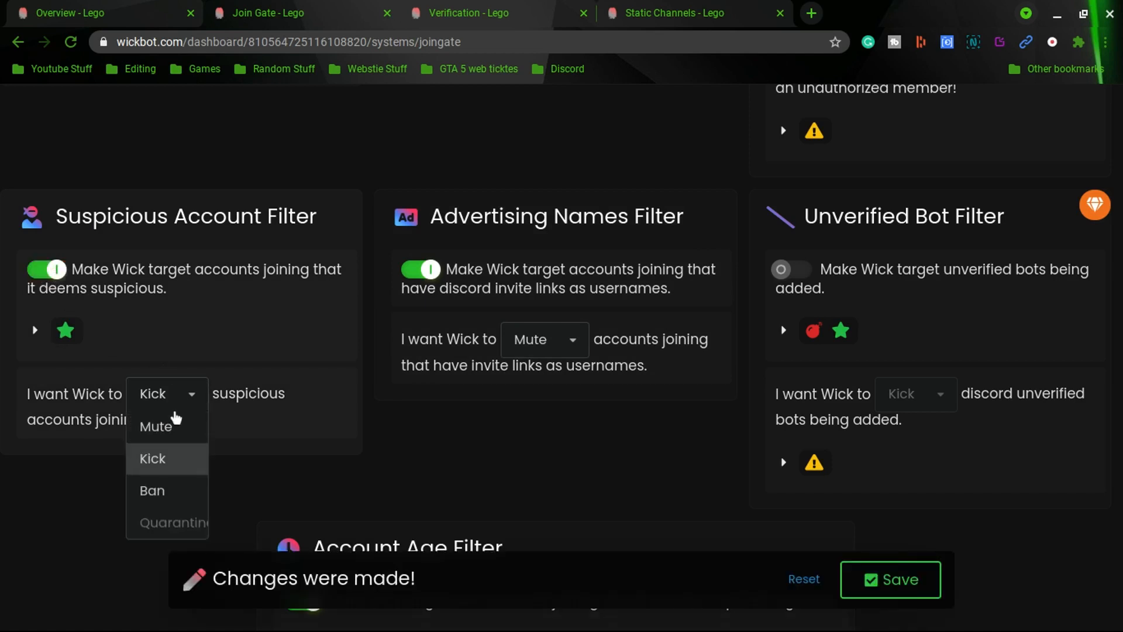
{"action": "left_click", "coordinate": [174, 402]}
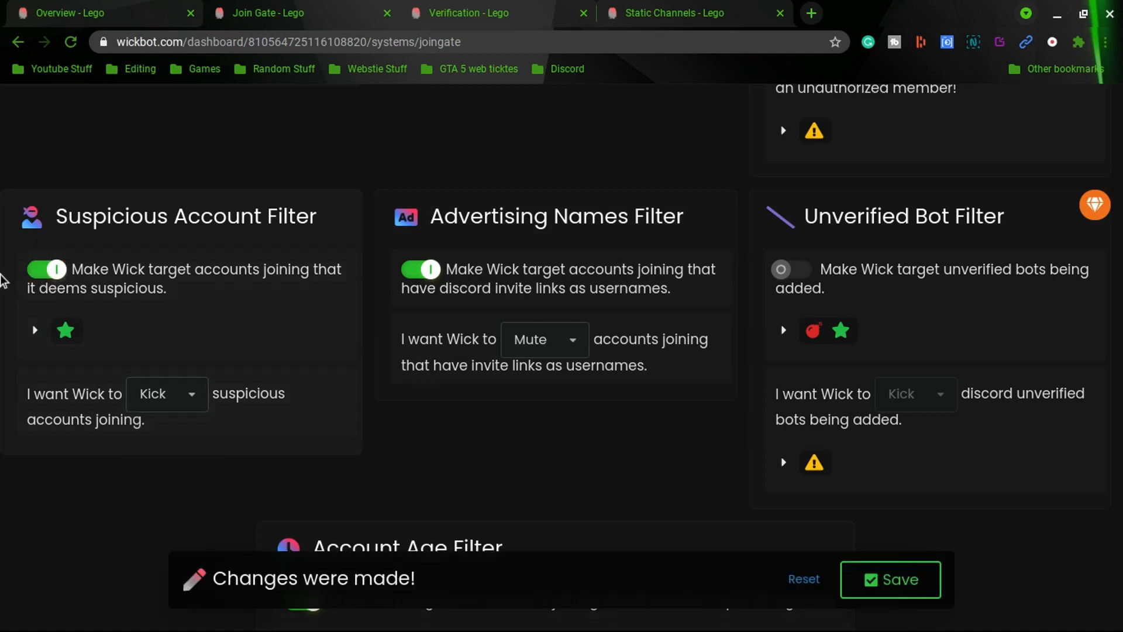
{"action": "left_click", "coordinate": [49, 271]}
Review the Account Age Filter settings and expand the note on showing the minimum age to joining members
{"action": "scroll", "coordinate": [416, 224], "scroll_direction": "down", "scroll_amount": 1}
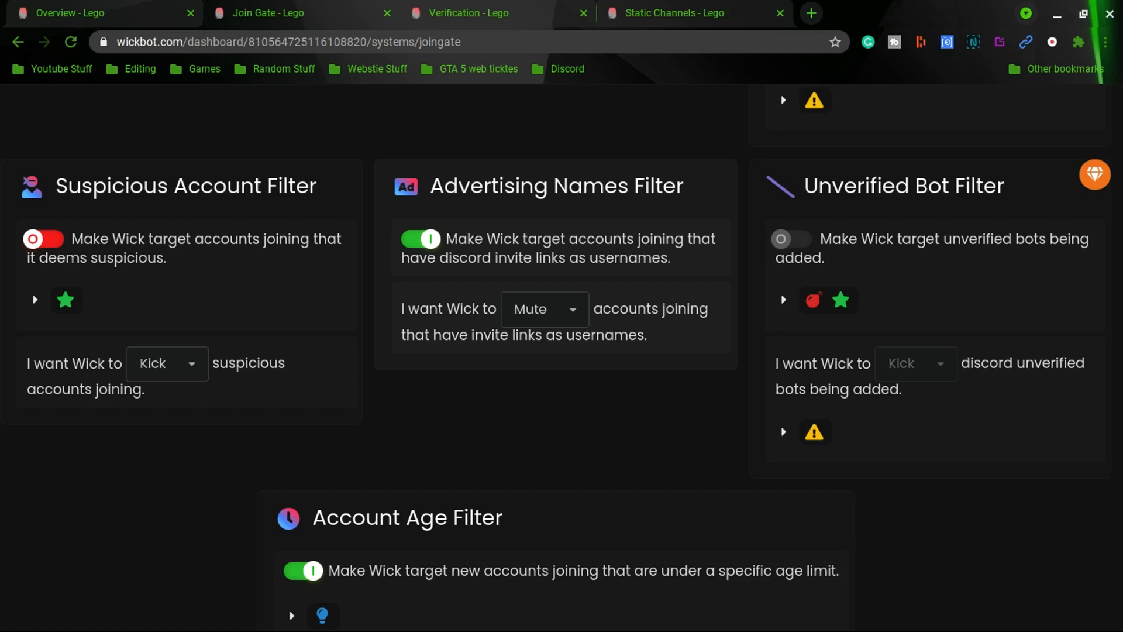
{"action": "scroll", "coordinate": [563, 605], "scroll_direction": "down", "scroll_amount": 3}
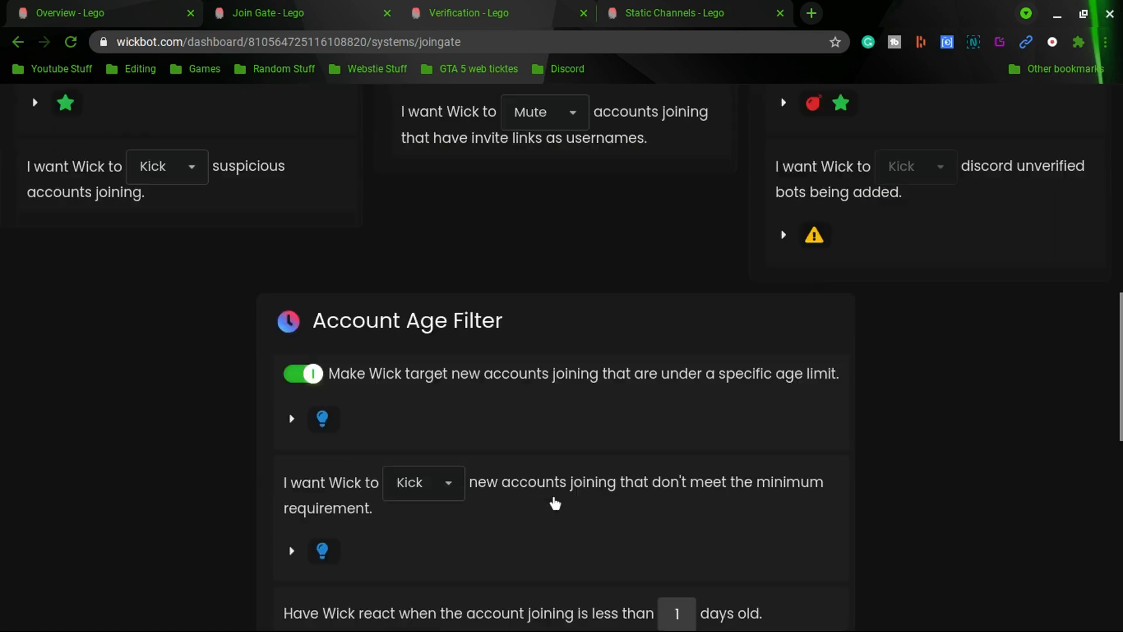
{"action": "scroll", "coordinate": [554, 503], "scroll_direction": "down", "scroll_amount": 3}
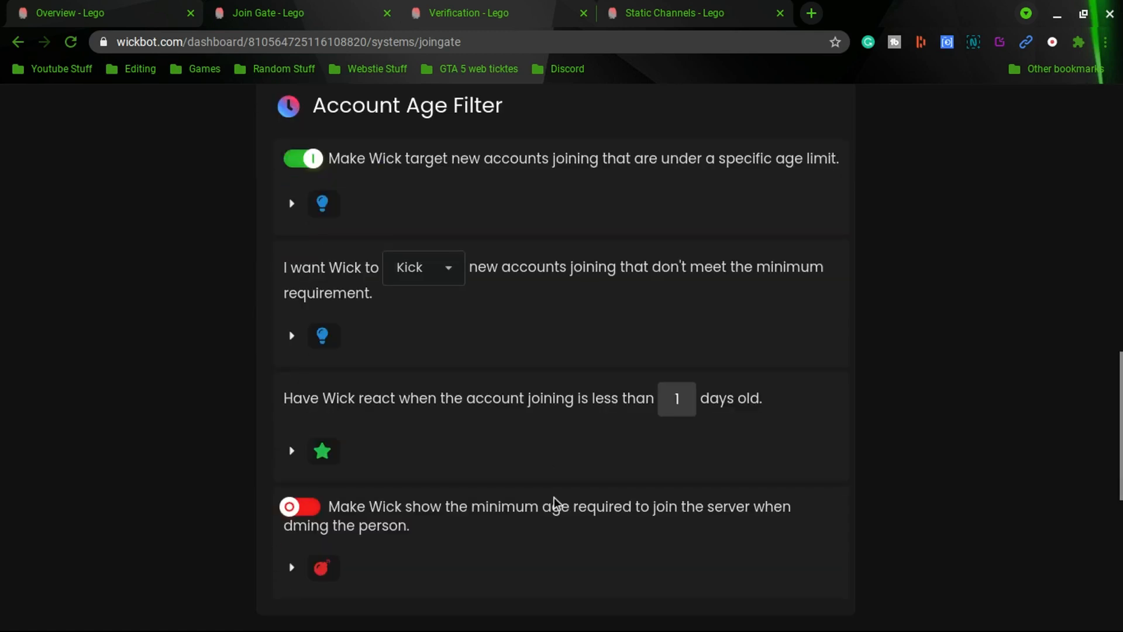
{"action": "scroll", "coordinate": [554, 497], "scroll_direction": "up", "scroll_amount": 1}
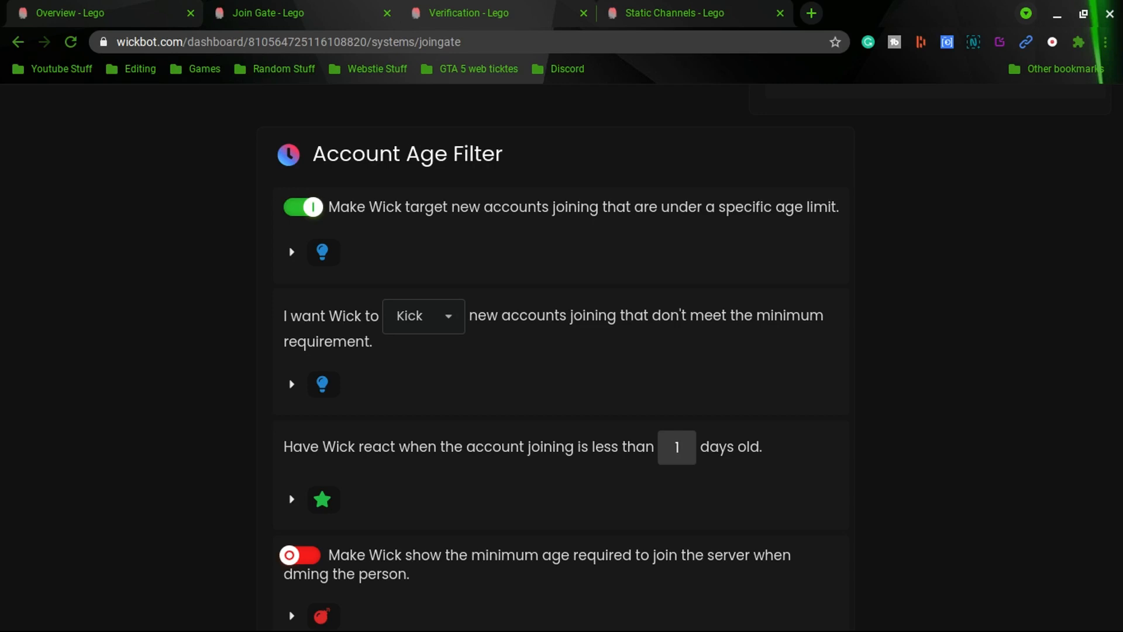
{"action": "scroll", "coordinate": [920, 331], "scroll_direction": "down", "scroll_amount": 3}
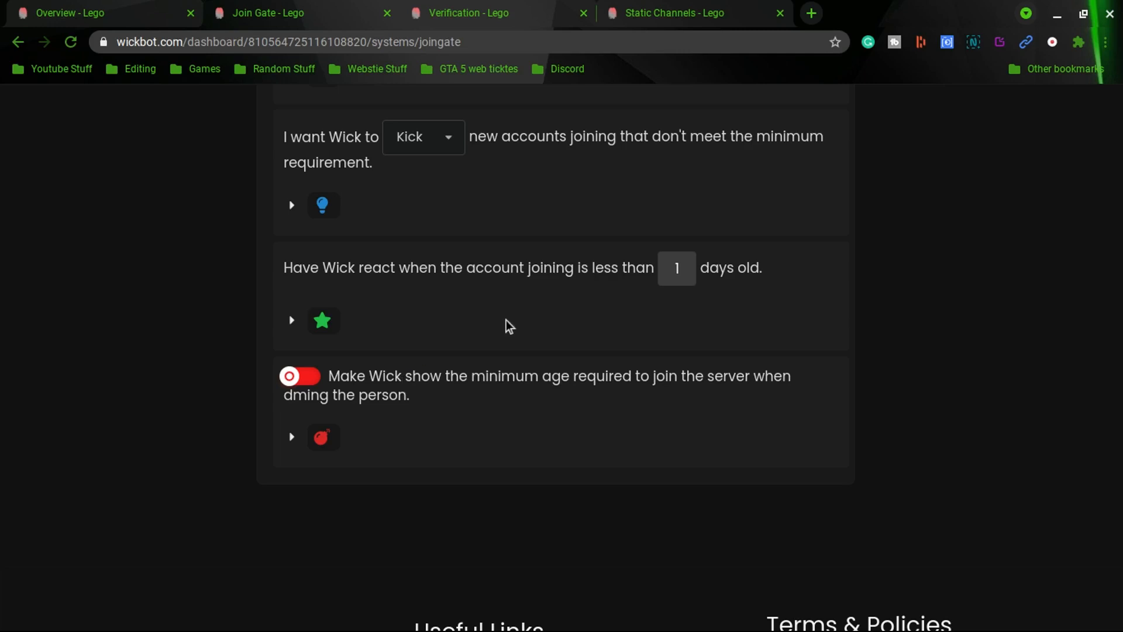
{"action": "left_click", "coordinate": [292, 437]}
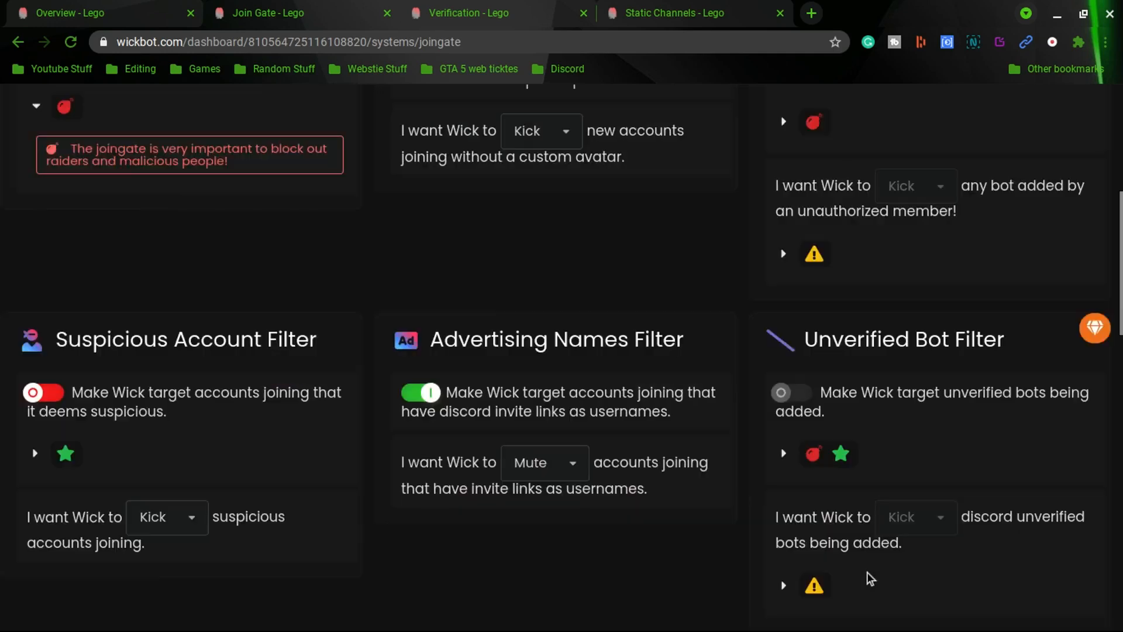
{"action": "scroll", "coordinate": [867, 572], "scroll_direction": "up", "scroll_amount": 7}
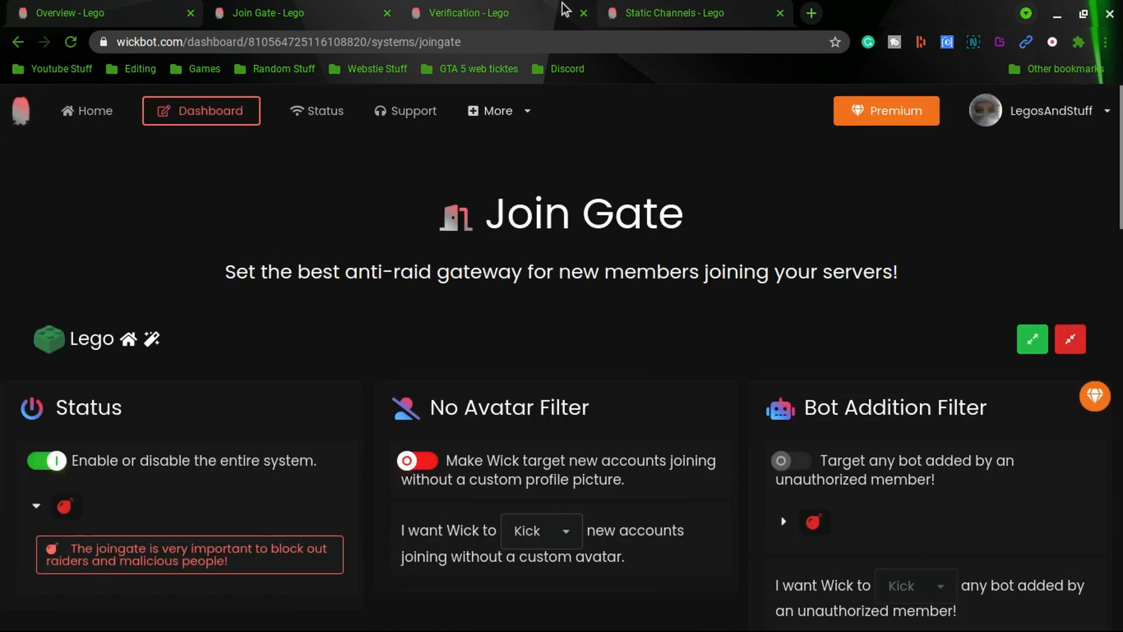
Switch to the Verification tab and expand the notes on the Status and Targets settings
{"action": "left_click", "coordinate": [531, 8]}
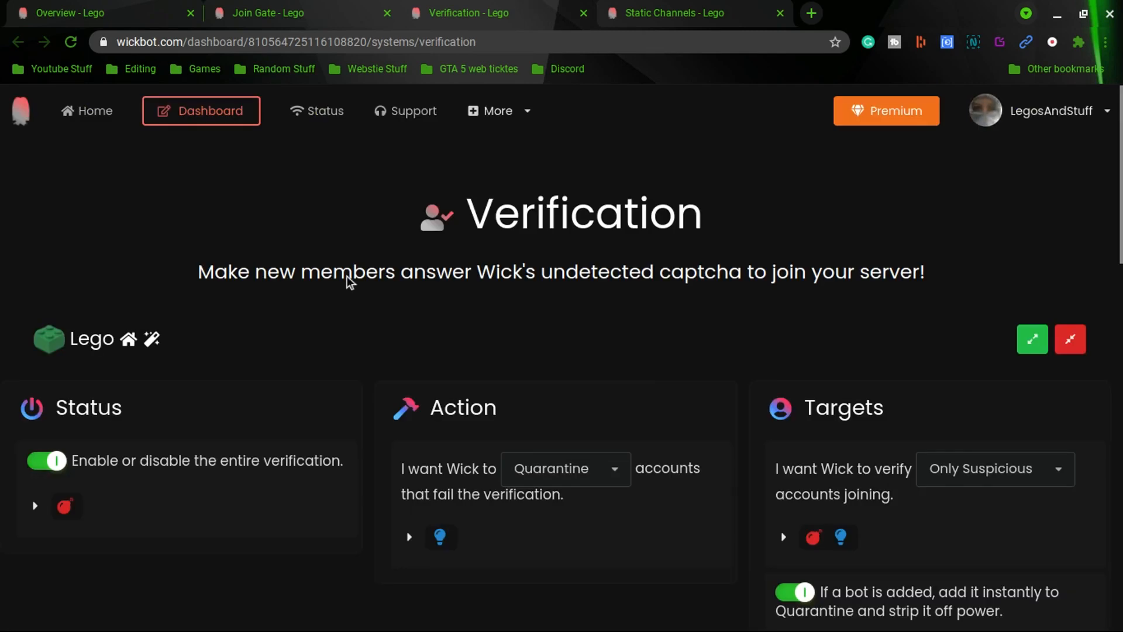
{"action": "scroll", "coordinate": [346, 281], "scroll_direction": "down", "scroll_amount": 2}
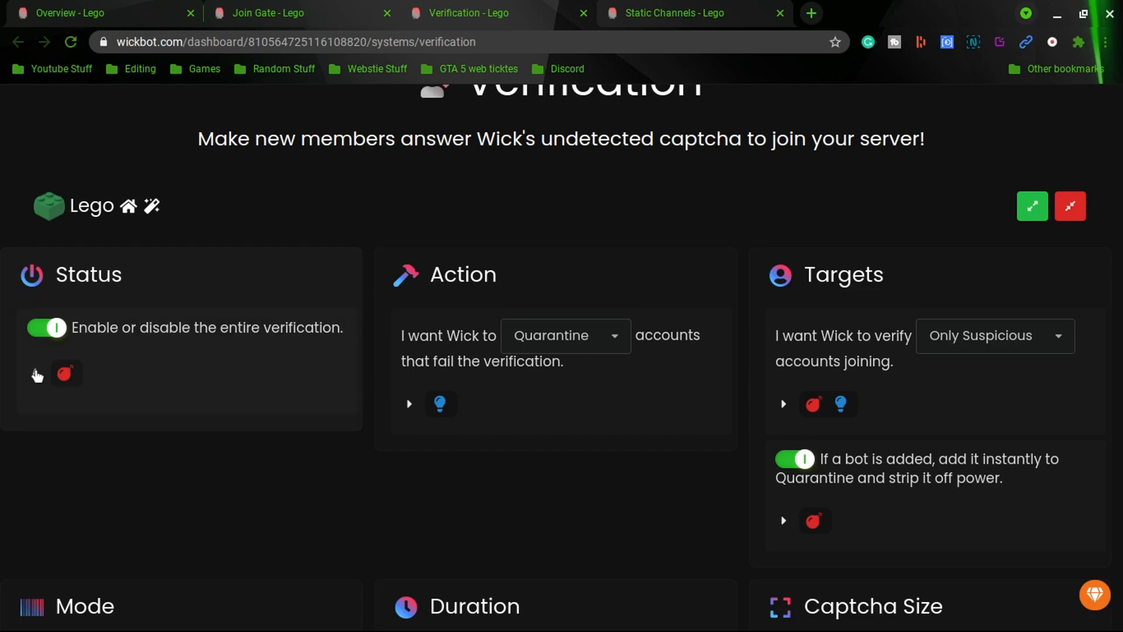
{"action": "left_click", "coordinate": [36, 373]}
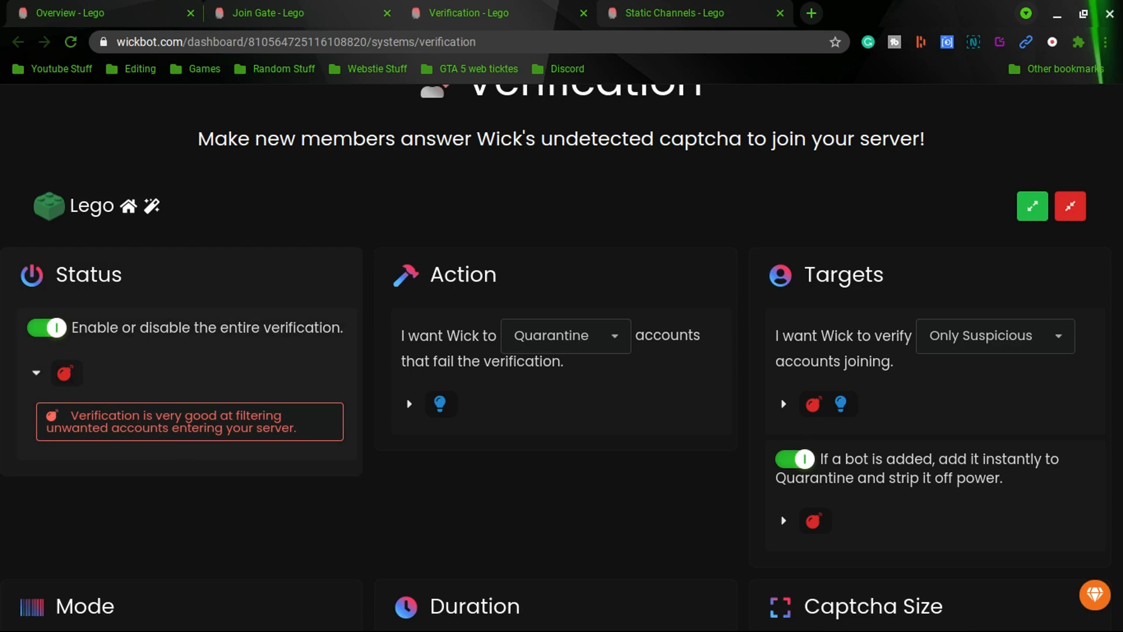
{"action": "scroll", "coordinate": [536, 307], "scroll_direction": "down", "scroll_amount": 1}
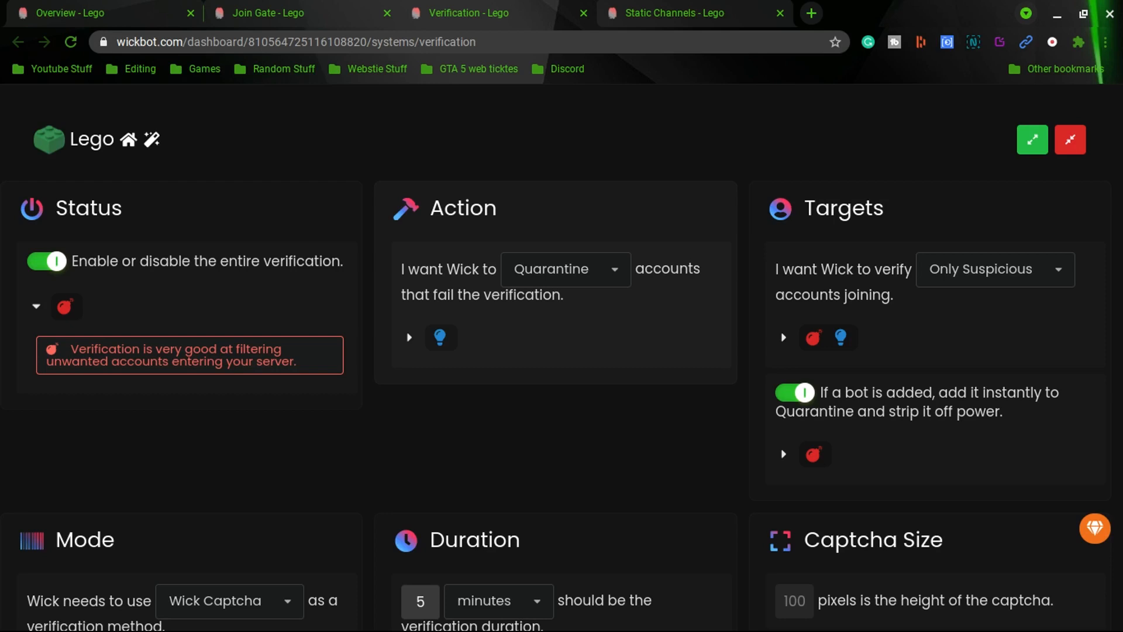
{"action": "left_click", "coordinate": [613, 283]}
{"action": "left_click", "coordinate": [614, 286]}
{"action": "left_click", "coordinate": [783, 337]}
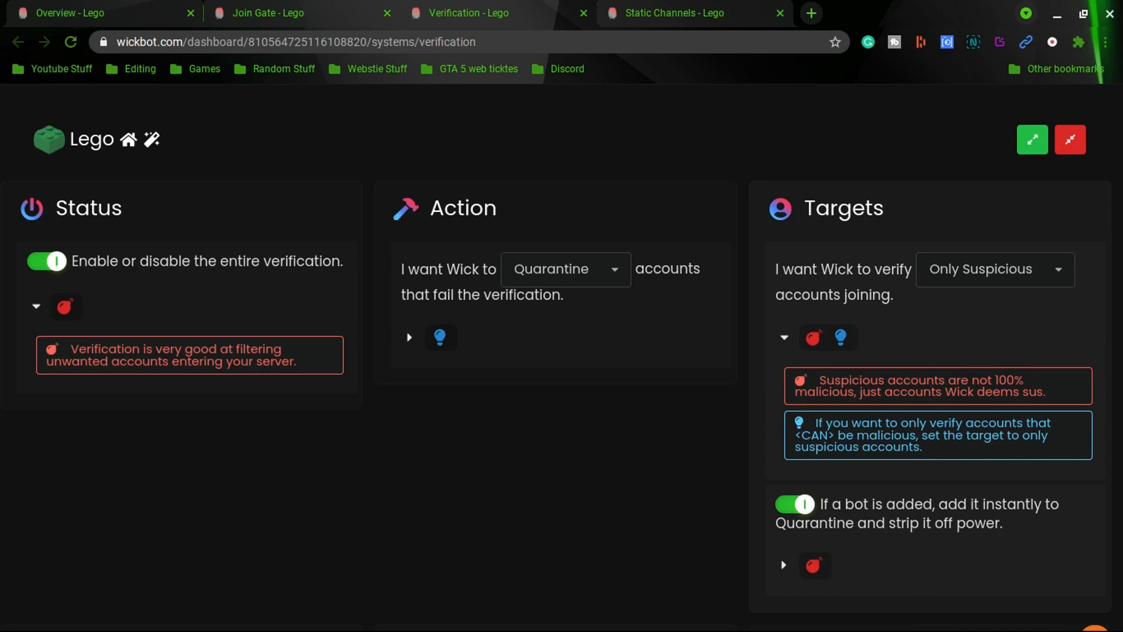
Switch the verification target to All and back to Only Suspicious
{"action": "left_click", "coordinate": [995, 258]}
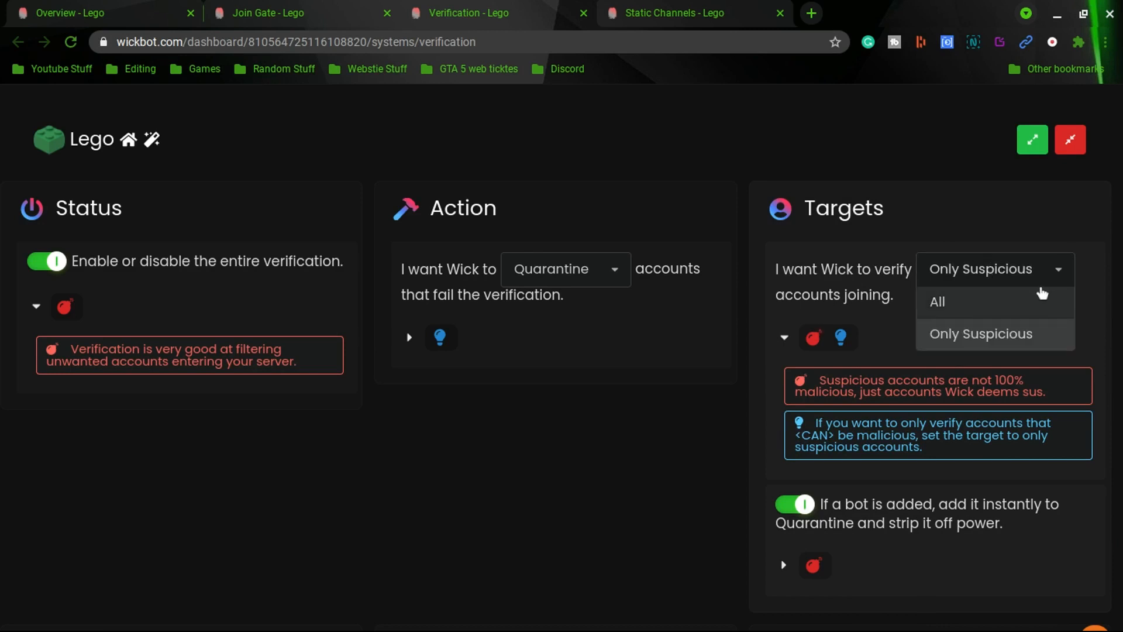
{"action": "left_click", "coordinate": [1036, 298]}
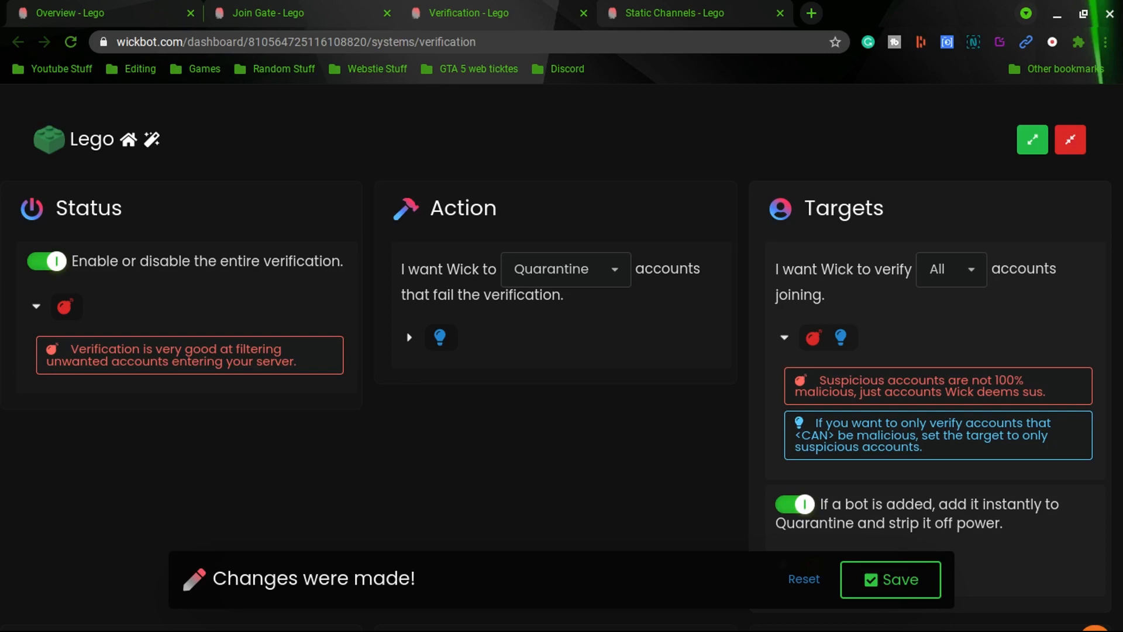
{"action": "left_click", "coordinate": [983, 268]}
{"action": "left_click", "coordinate": [952, 333]}
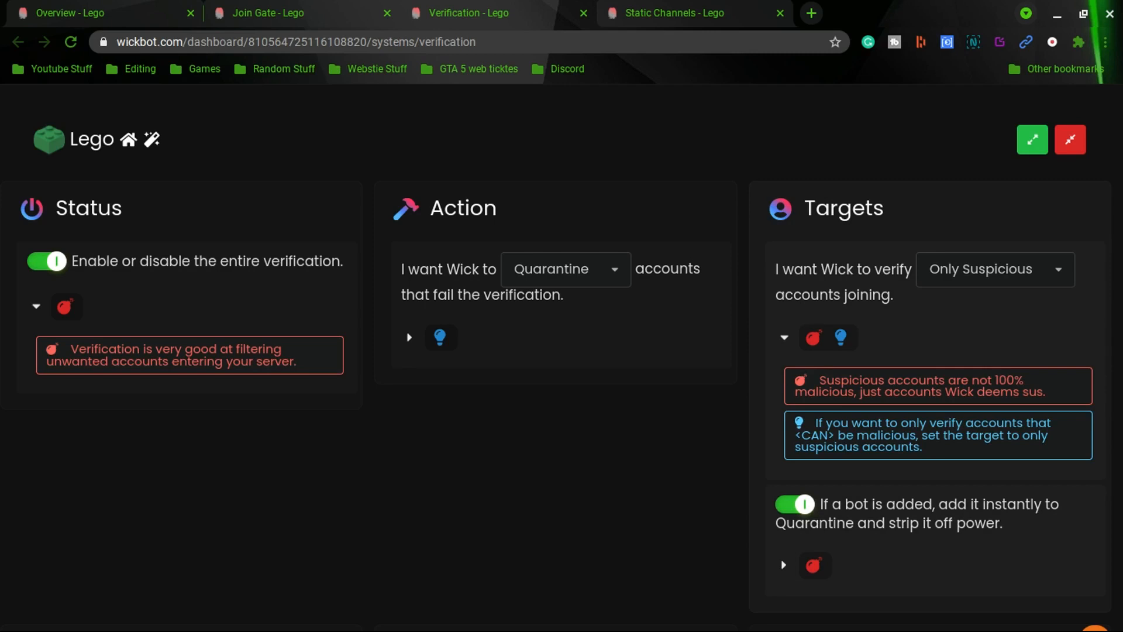
Expand the note on quarantining newly added bots and scroll to the Mode and Duration sections
{"action": "scroll", "coordinate": [840, 333], "scroll_direction": "down", "scroll_amount": 2}
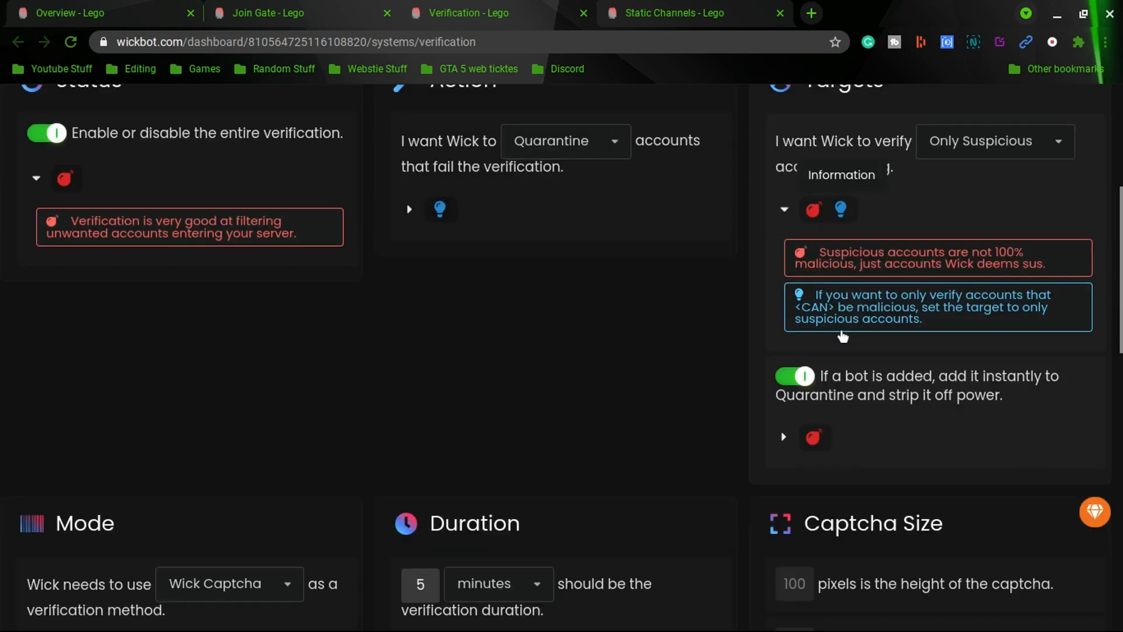
{"action": "scroll", "coordinate": [841, 331], "scroll_direction": "up", "scroll_amount": 1}
{"action": "scroll", "coordinate": [841, 331], "scroll_direction": "down", "scroll_amount": 1}
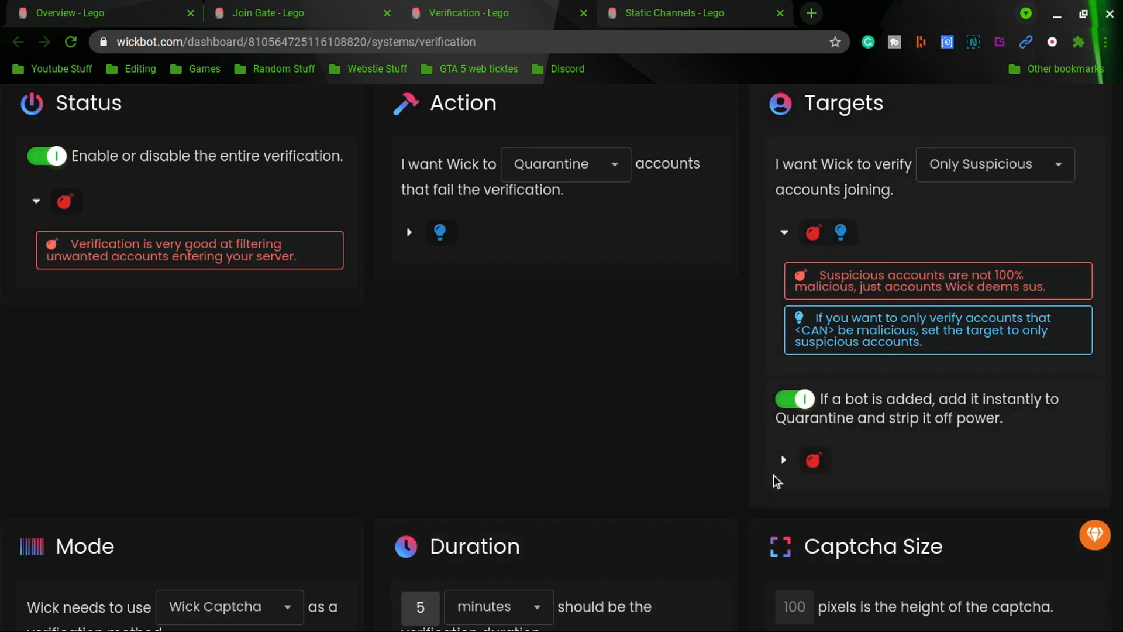
{"action": "left_click", "coordinate": [794, 457]}
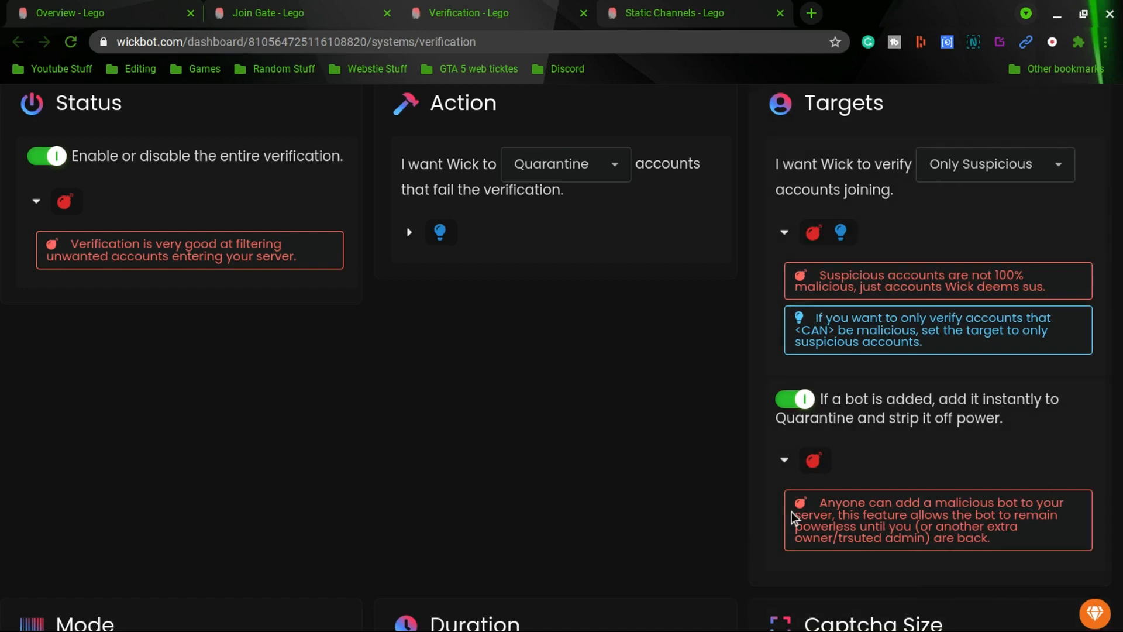
{"action": "scroll", "coordinate": [782, 489], "scroll_direction": "down", "scroll_amount": 3}
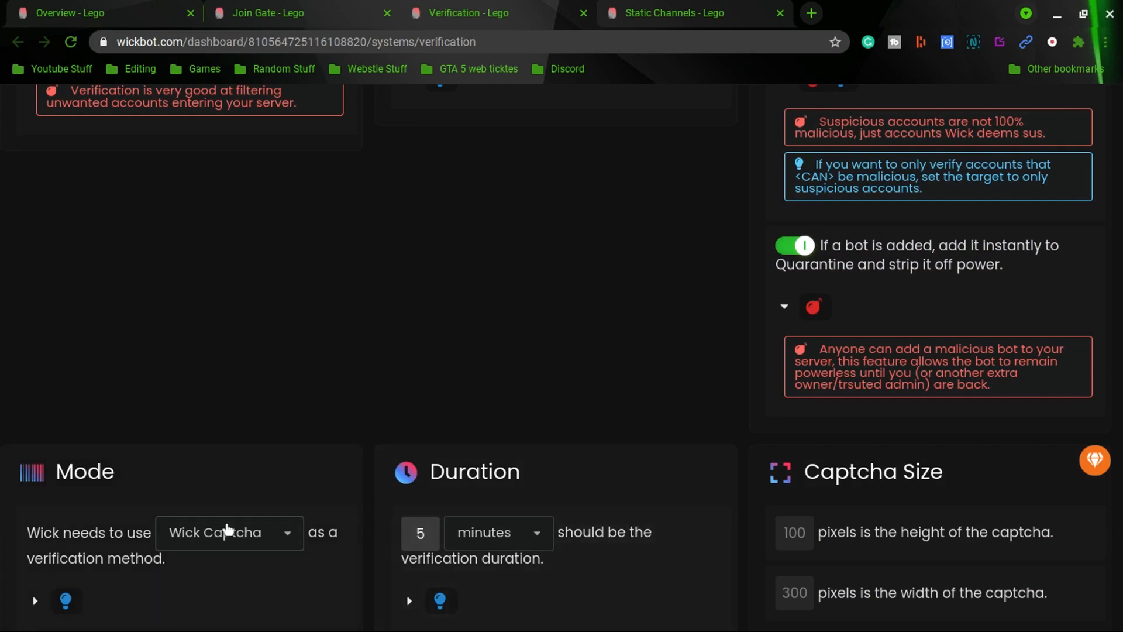
{"action": "scroll", "coordinate": [212, 446], "scroll_direction": "down", "scroll_amount": 1}
{"action": "scroll", "coordinate": [226, 472], "scroll_direction": "down", "scroll_amount": 3}
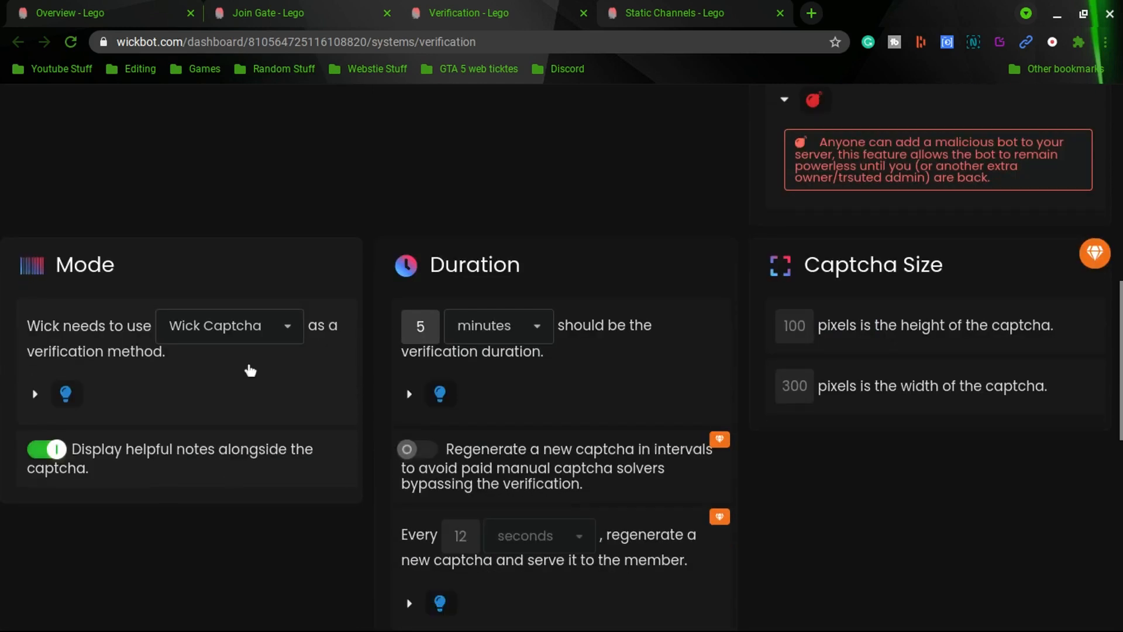
Examine the captcha mode options and the duration unit options without changing them
{"action": "left_click", "coordinate": [248, 329]}
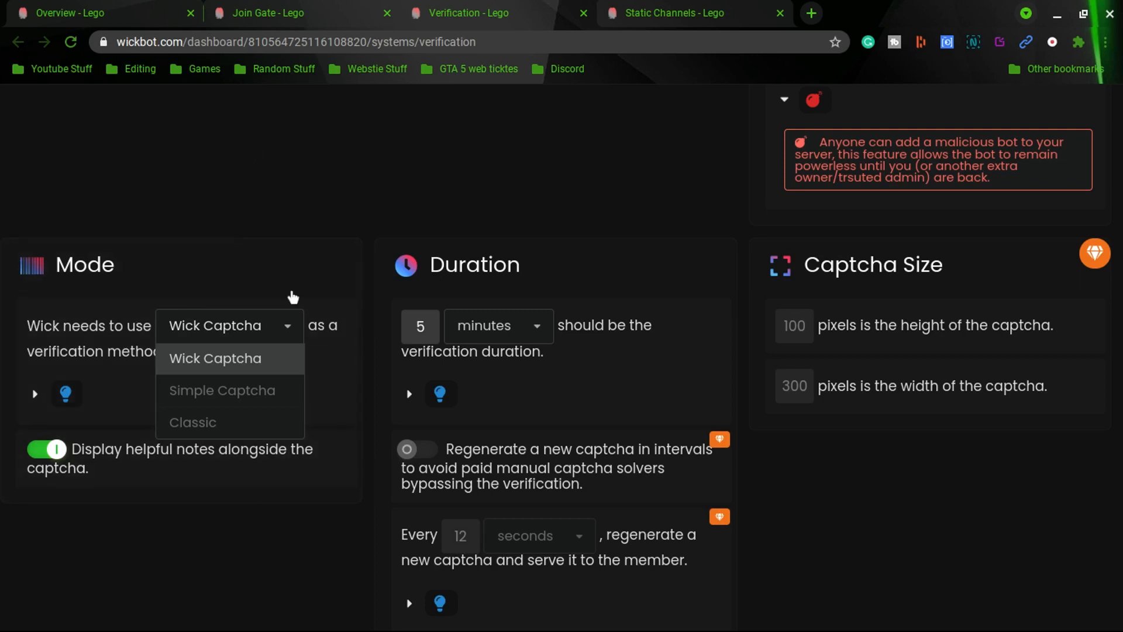
{"action": "left_click", "coordinate": [248, 326]}
{"action": "left_click", "coordinate": [248, 326]}
{"action": "left_click", "coordinate": [258, 339]}
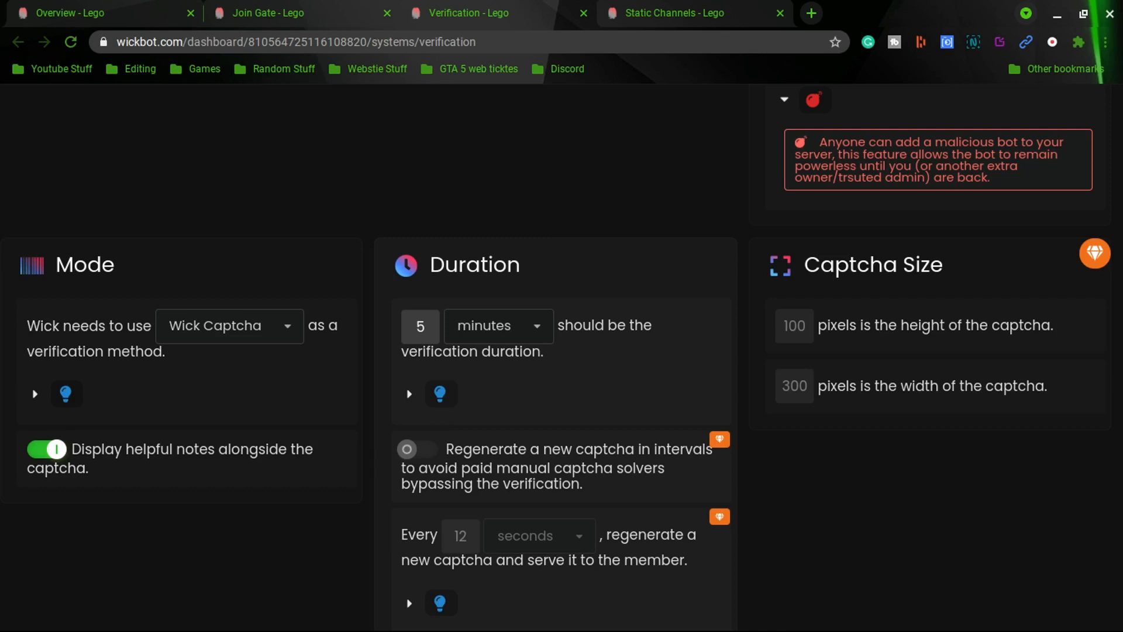
{"action": "left_click", "coordinate": [498, 340]}
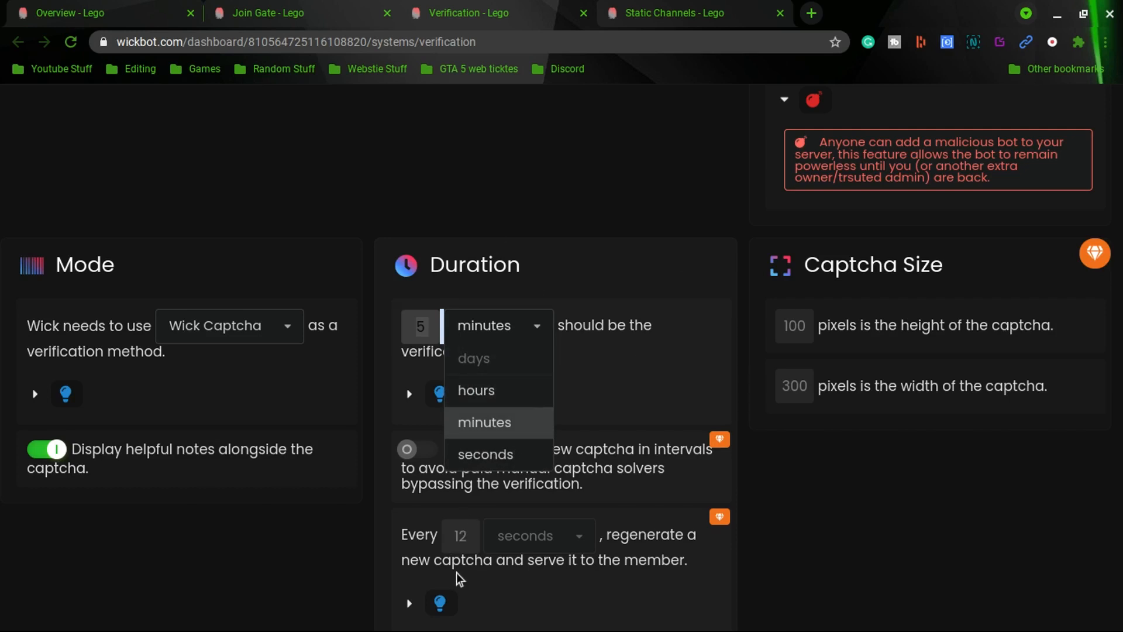
{"action": "left_click", "coordinate": [880, 591]}
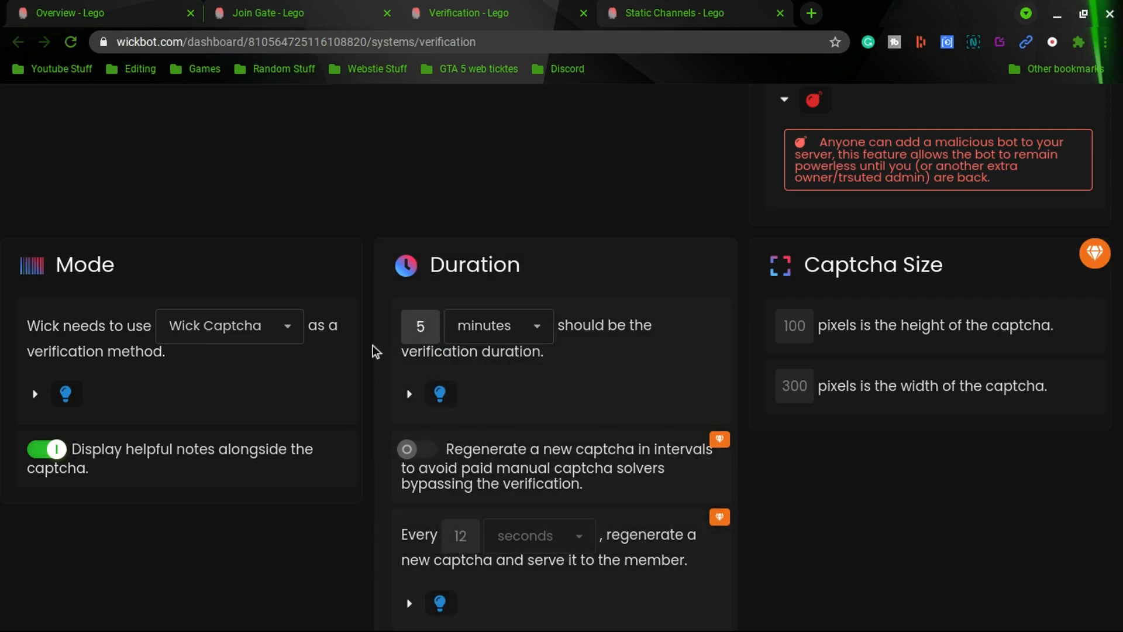
{"action": "left_click", "coordinate": [510, 325]}
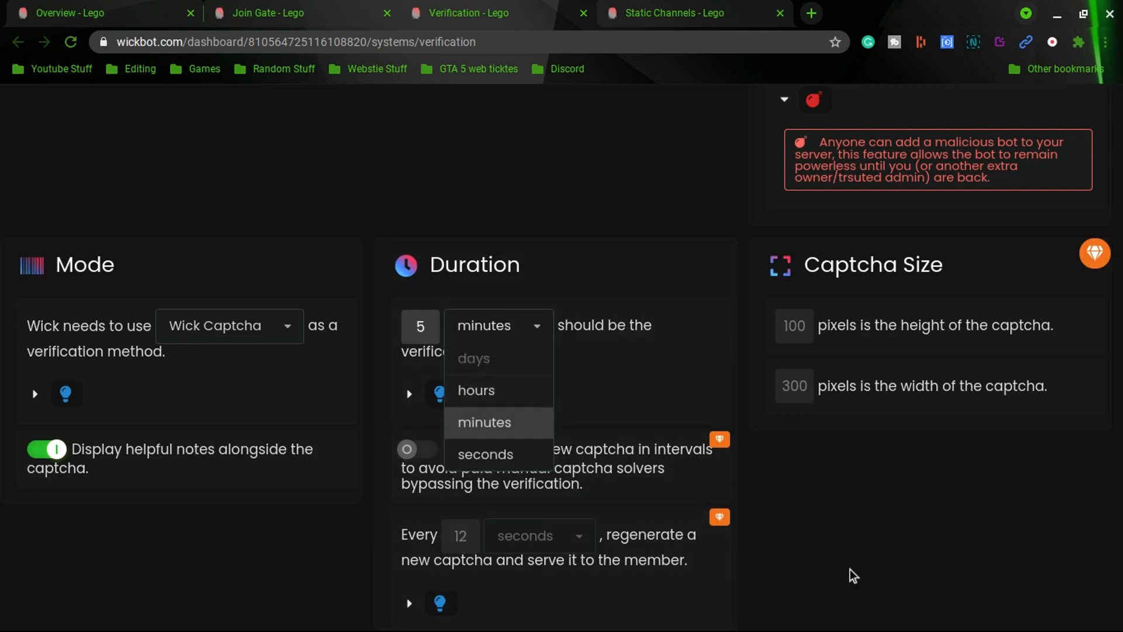
{"action": "left_click", "coordinate": [642, 338]}
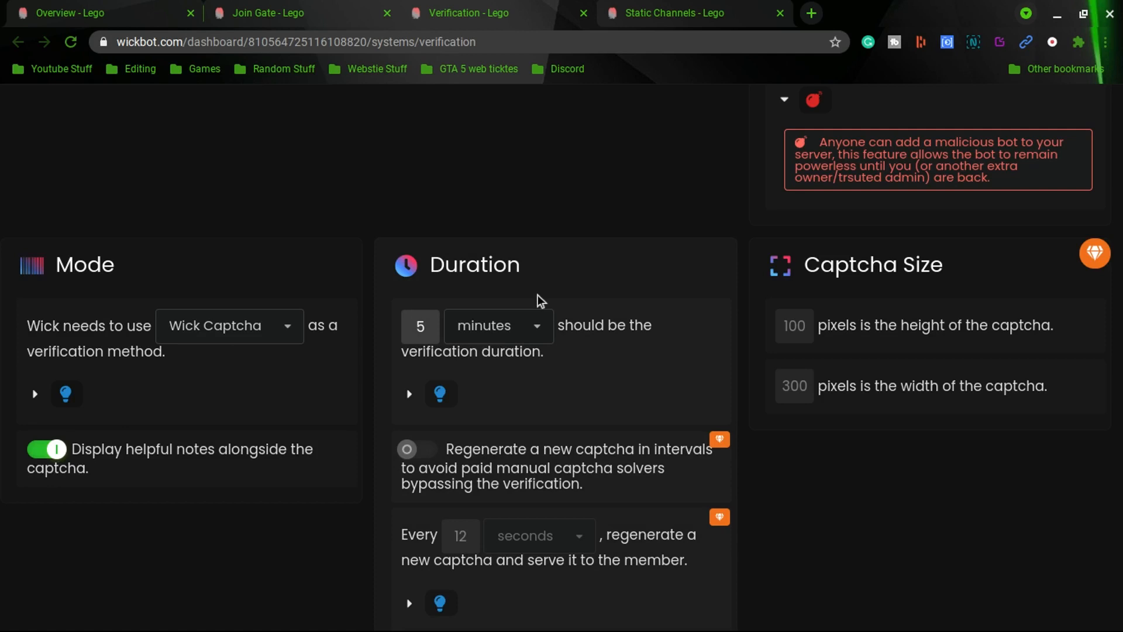
{"action": "scroll", "coordinate": [875, 501], "scroll_direction": "down", "scroll_amount": 5}
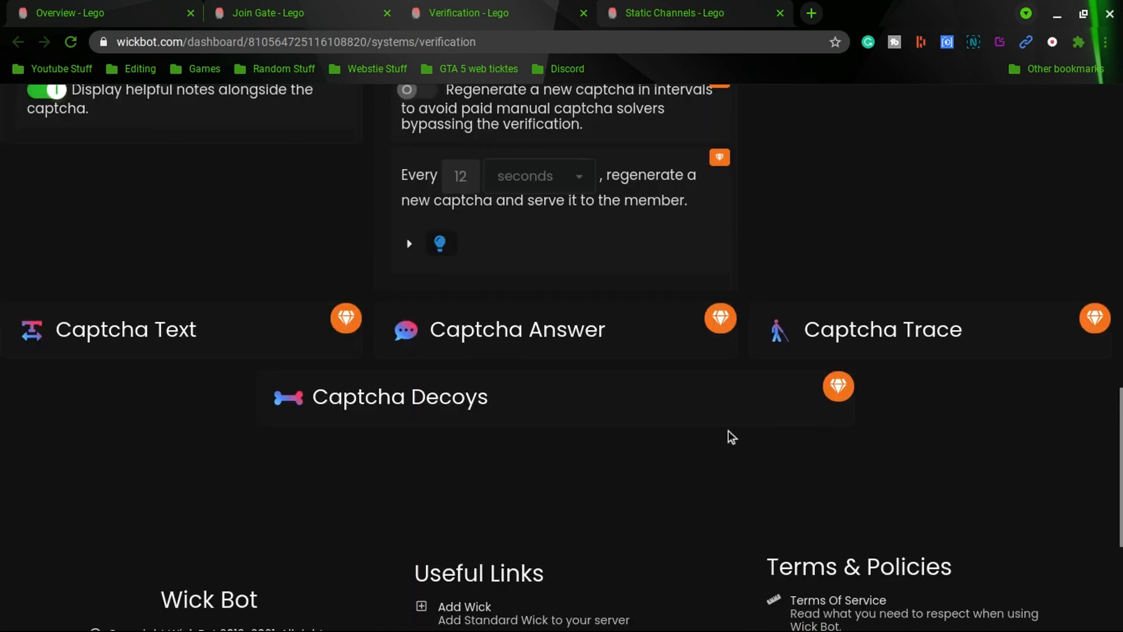
Switch to the Static Channels tab and review the logging, modlog, partnership, main and verification channel settings
{"action": "left_click", "coordinate": [113, 8]}
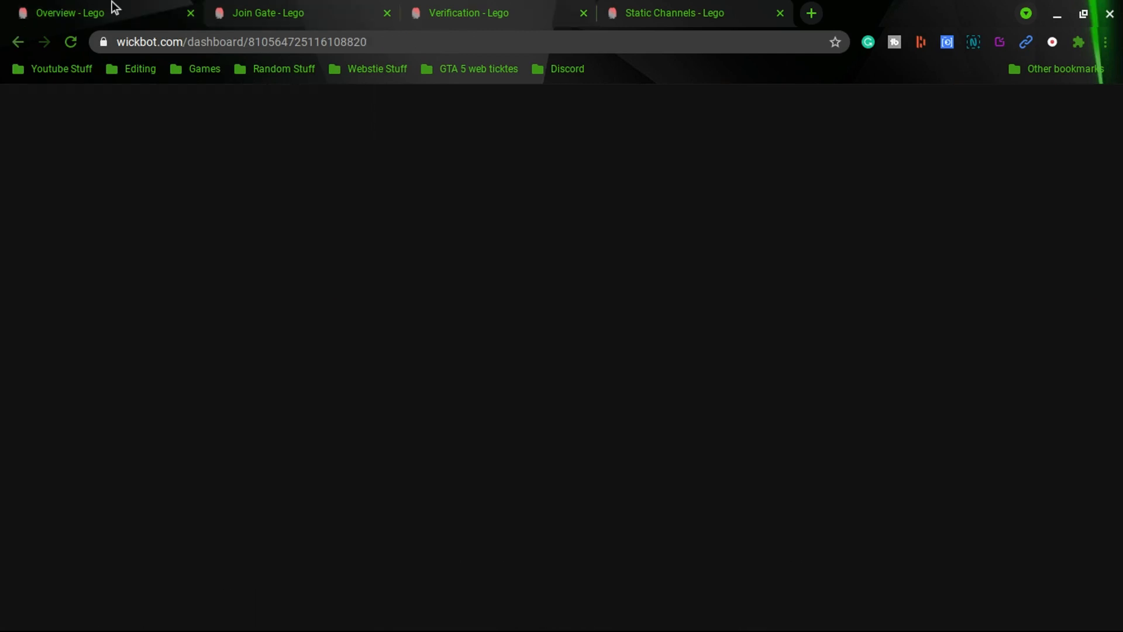
{"action": "left_click", "coordinate": [649, 7]}
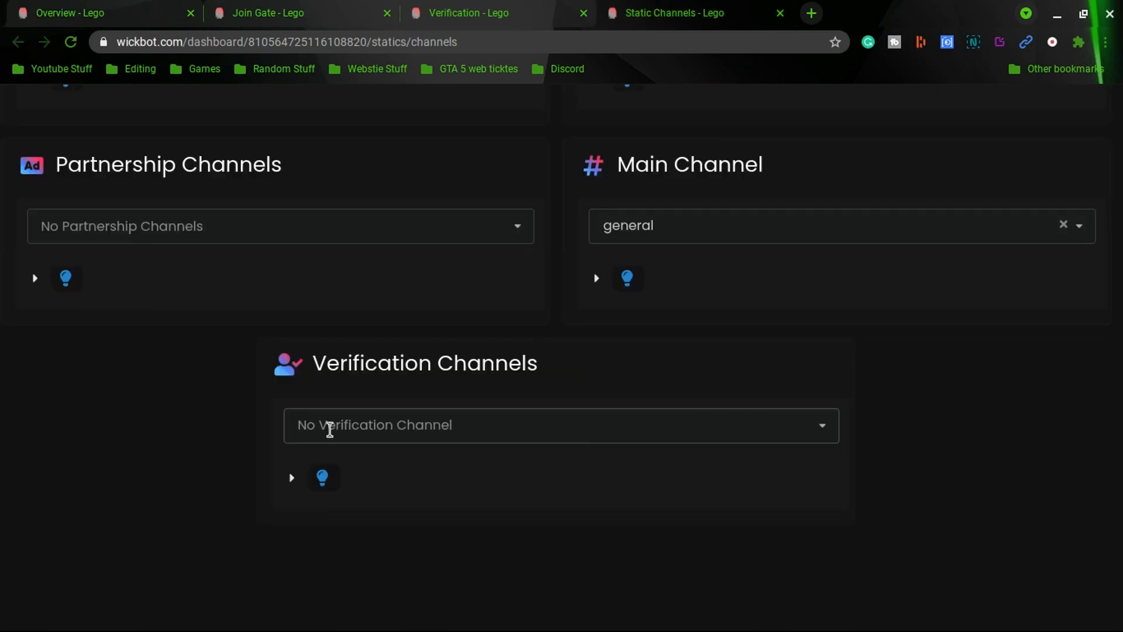
{"action": "scroll", "coordinate": [327, 433], "scroll_direction": "up", "scroll_amount": 7}
{"action": "scroll", "coordinate": [217, 452], "scroll_direction": "down", "scroll_amount": 1}
{"action": "scroll", "coordinate": [214, 449], "scroll_direction": "down", "scroll_amount": 2}
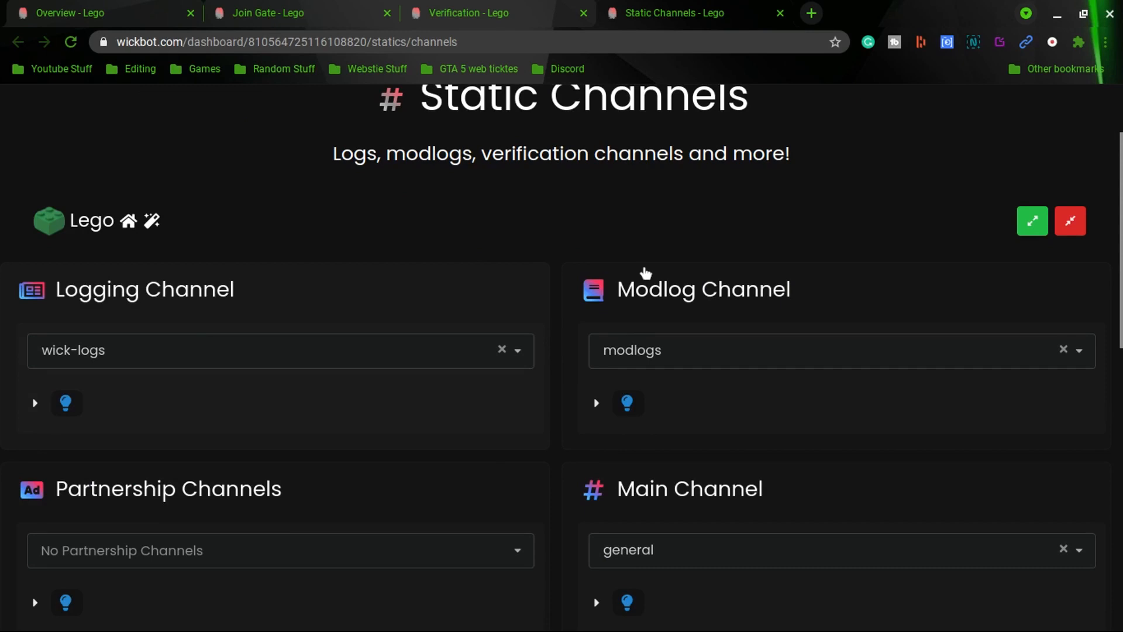
{"action": "scroll", "coordinate": [528, 546], "scroll_direction": "down", "scroll_amount": 1}
{"action": "scroll", "coordinate": [528, 546], "scroll_direction": "down", "scroll_amount": 1}
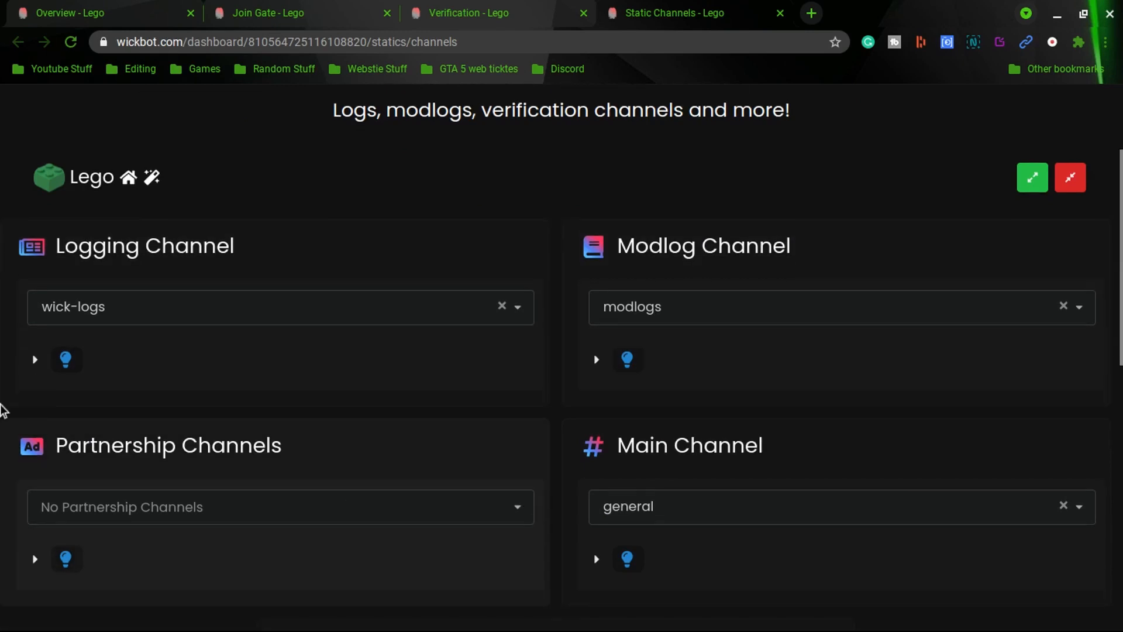
{"action": "mouse_move", "coordinate": [3, 570]}
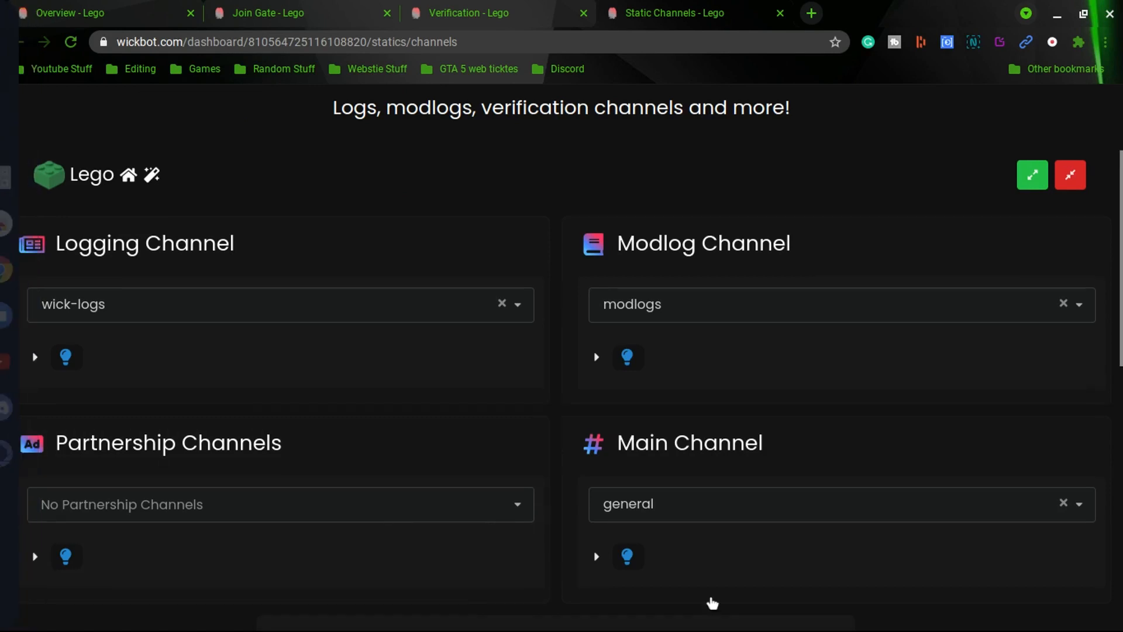
{"action": "scroll", "coordinate": [696, 436], "scroll_direction": "down", "scroll_amount": 3}
Clear the Main Channel selection and reselect general from the channel list
{"action": "left_click", "coordinate": [679, 366]}
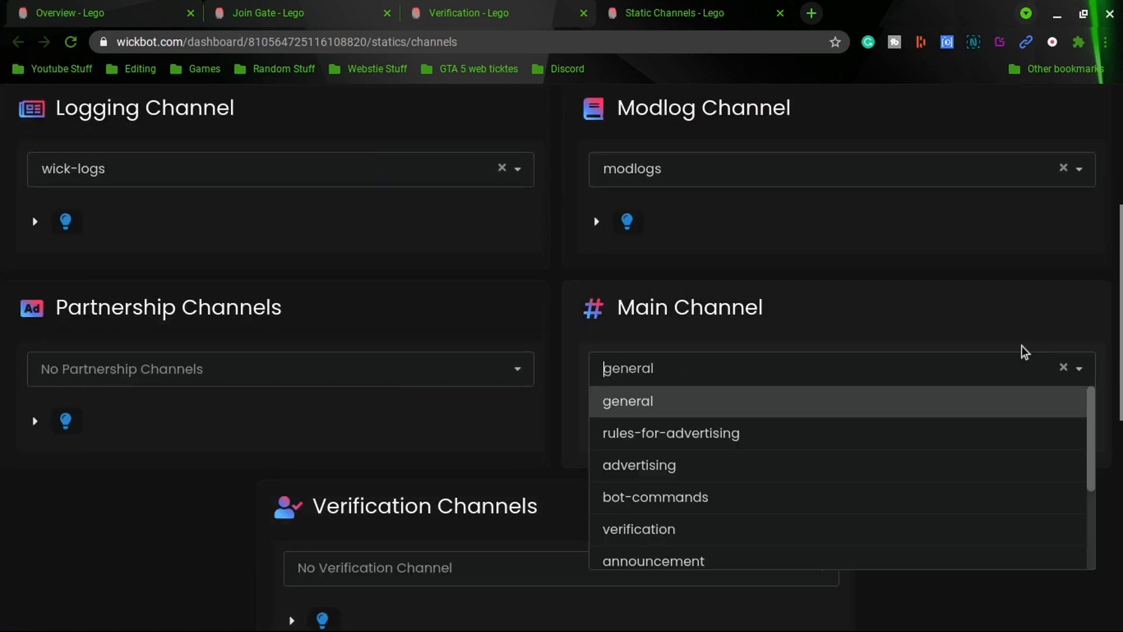
{"action": "left_click", "coordinate": [1065, 366]}
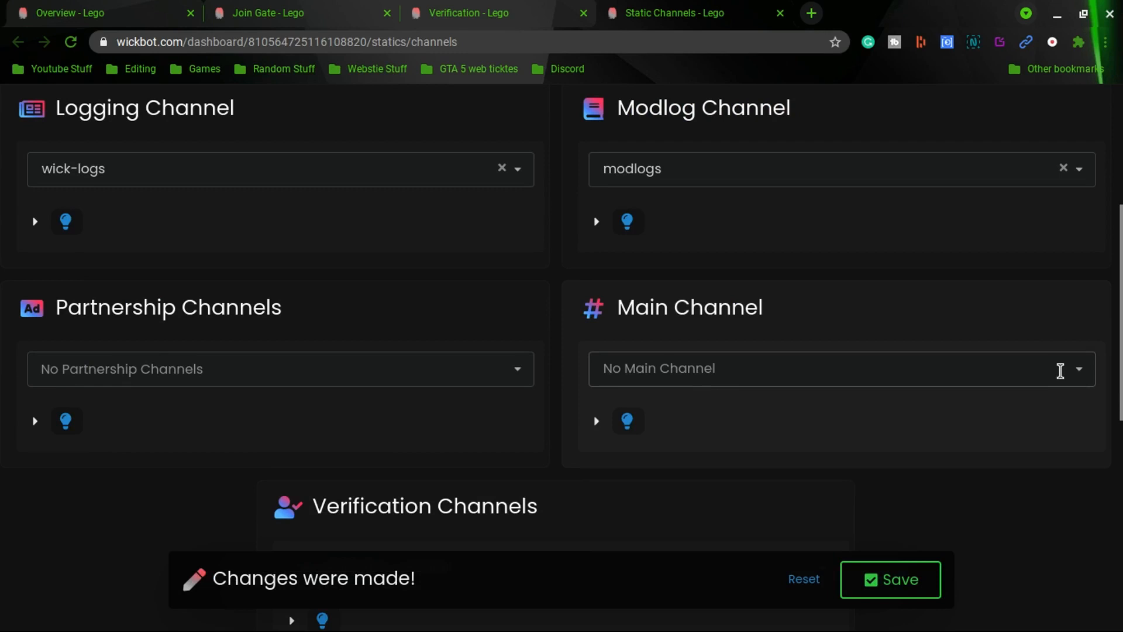
{"action": "left_click", "coordinate": [1068, 368]}
{"action": "left_click", "coordinate": [627, 410]}
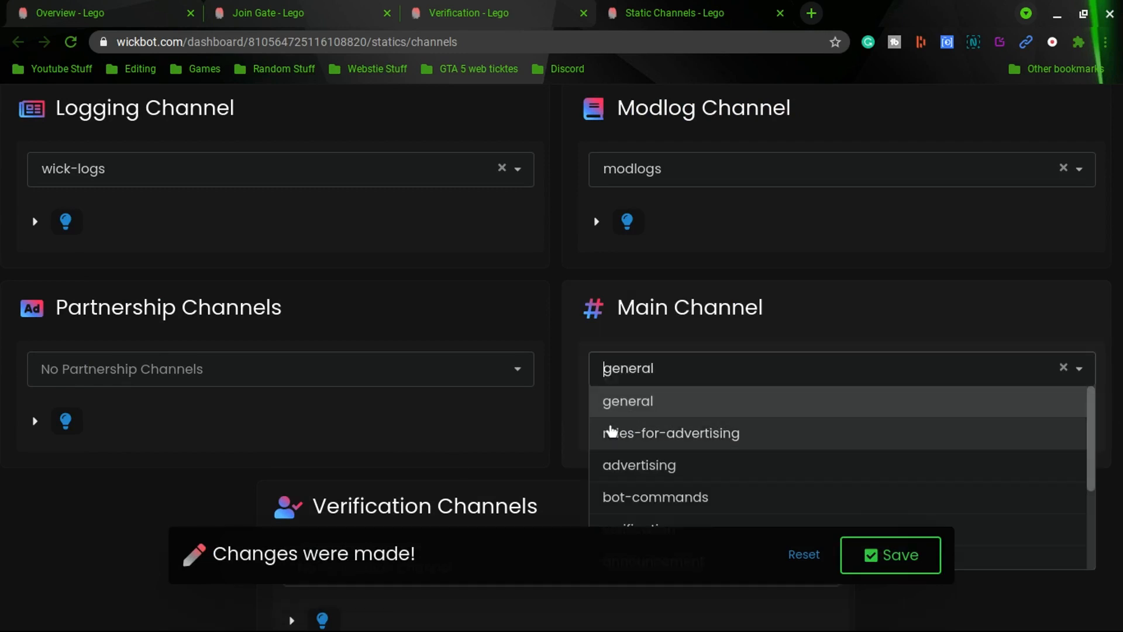
Set the Verification Channel to verification and save the static channel settings
{"action": "scroll", "coordinate": [188, 489], "scroll_direction": "down", "scroll_amount": 3}
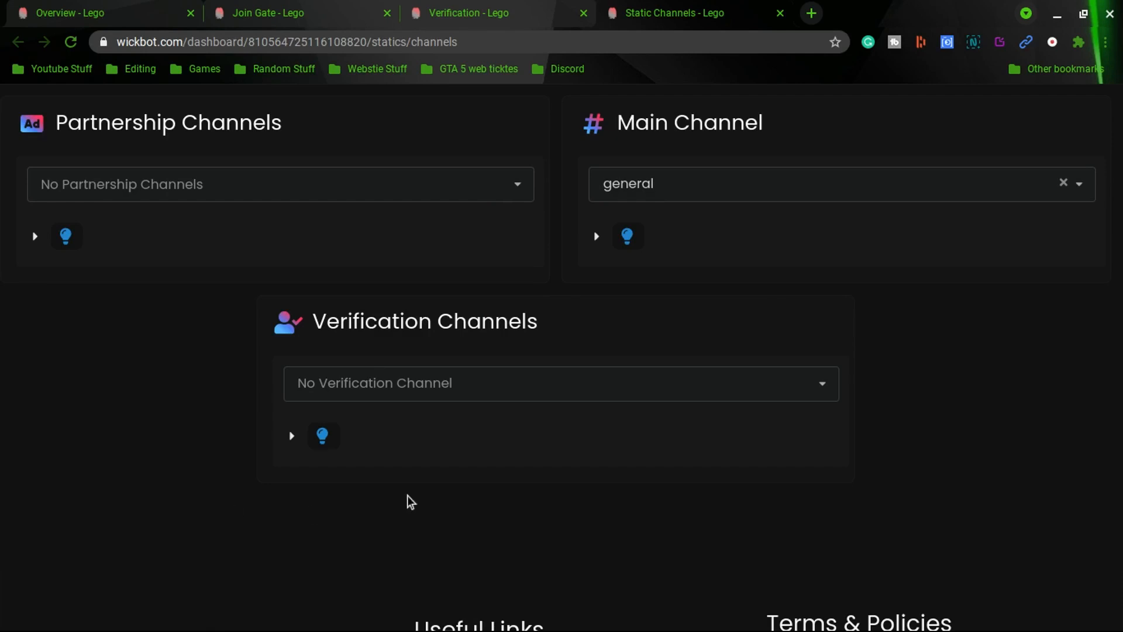
{"action": "left_click", "coordinate": [606, 378]}
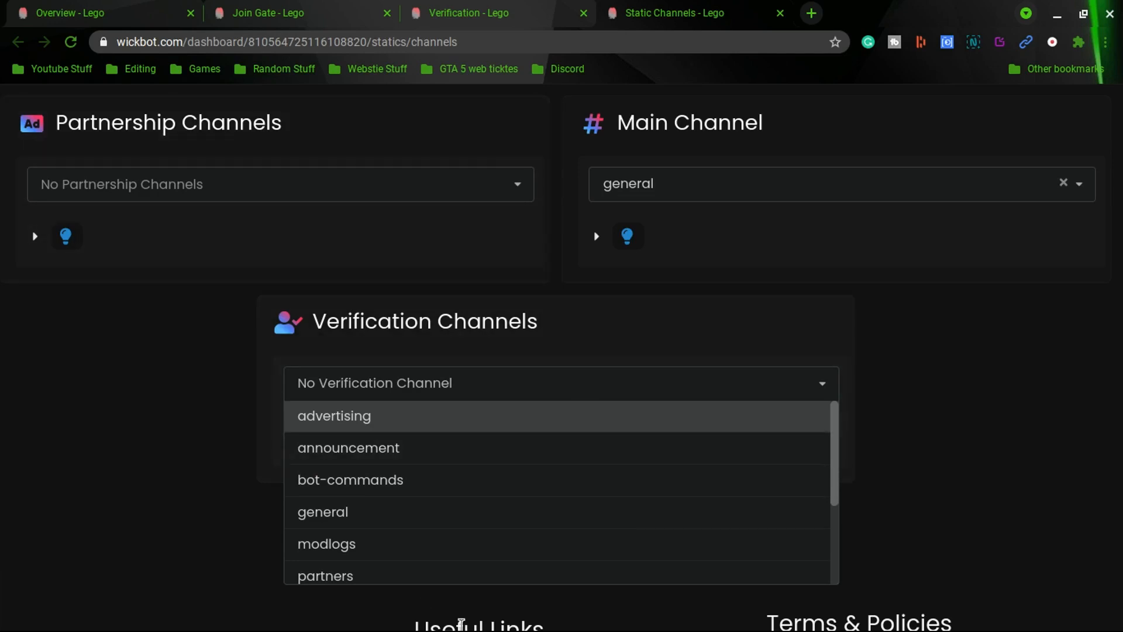
{"action": "scroll", "coordinate": [406, 566], "scroll_direction": "down", "scroll_amount": 1}
{"action": "scroll", "coordinate": [407, 566], "scroll_direction": "down", "scroll_amount": 3}
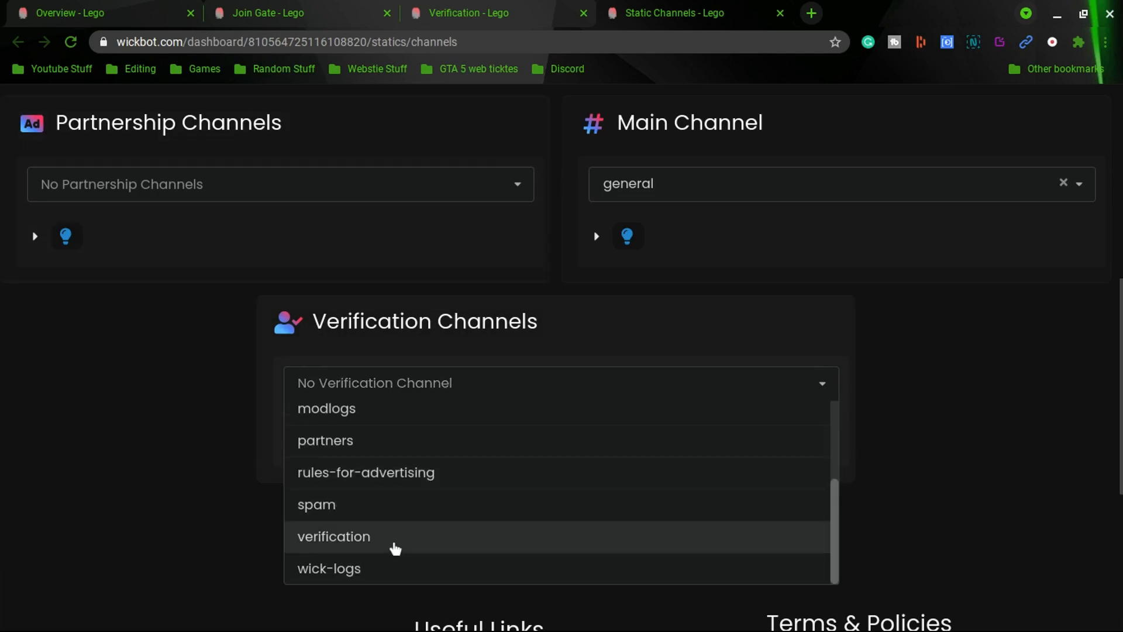
{"action": "left_click", "coordinate": [394, 547]}
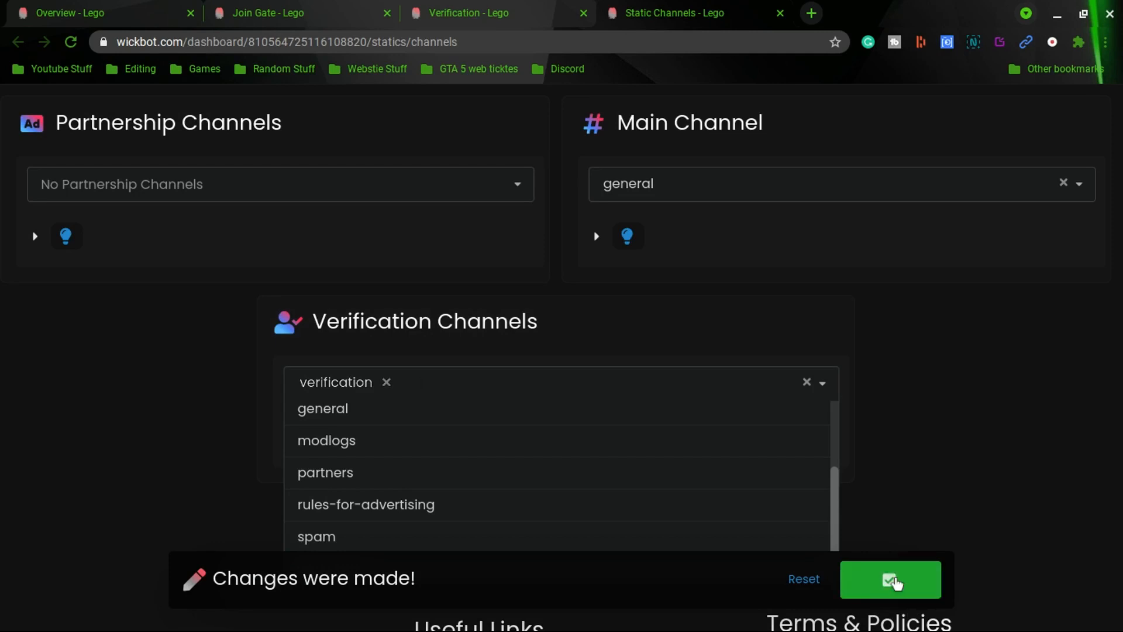
{"action": "left_click", "coordinate": [893, 583]}
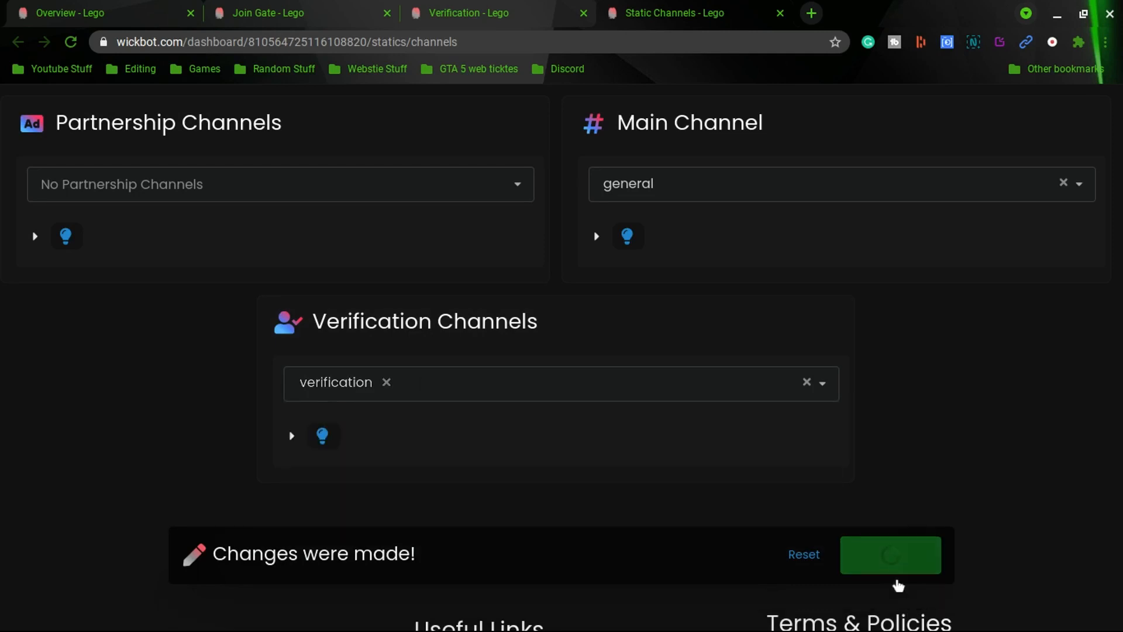
Switch to Discord and join the Lego server from the invite link in the direct message
{"action": "left_click", "coordinate": [453, 6]}
{"action": "left_click", "coordinate": [336, 7]}
{"action": "left_click", "coordinate": [497, 8]}
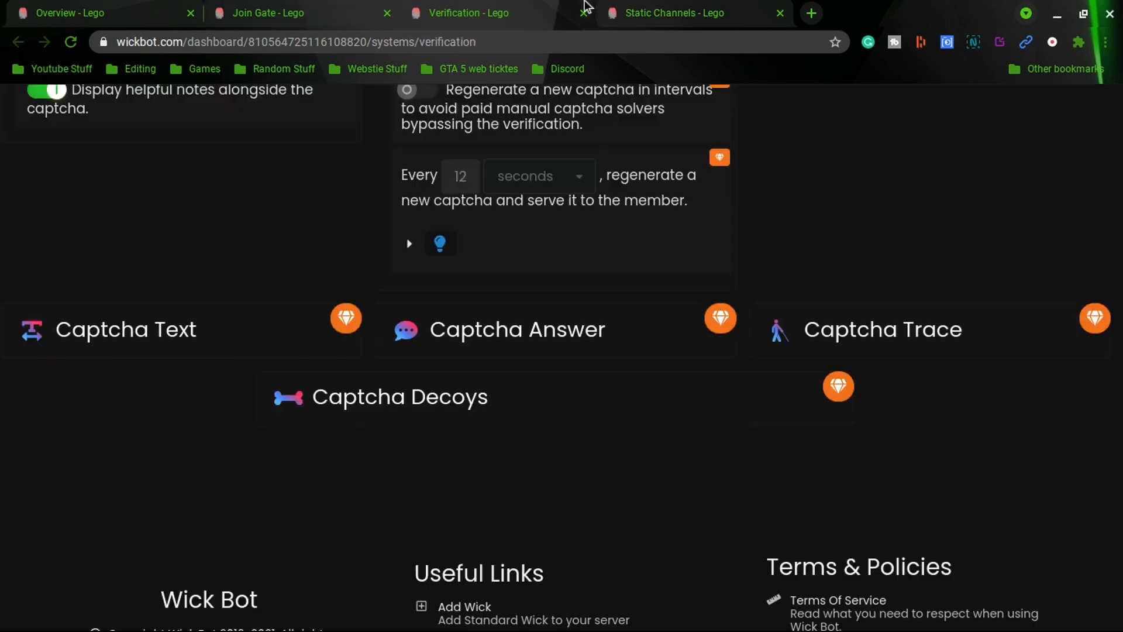
{"action": "left_click", "coordinate": [711, 7]}
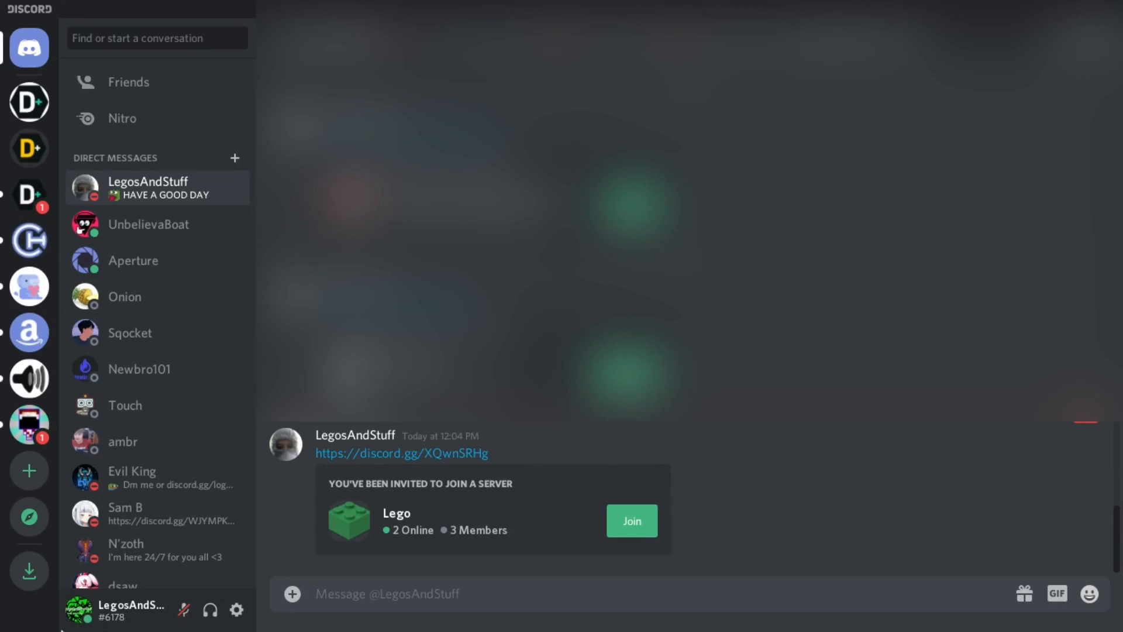
{"action": "left_click", "coordinate": [630, 522]}
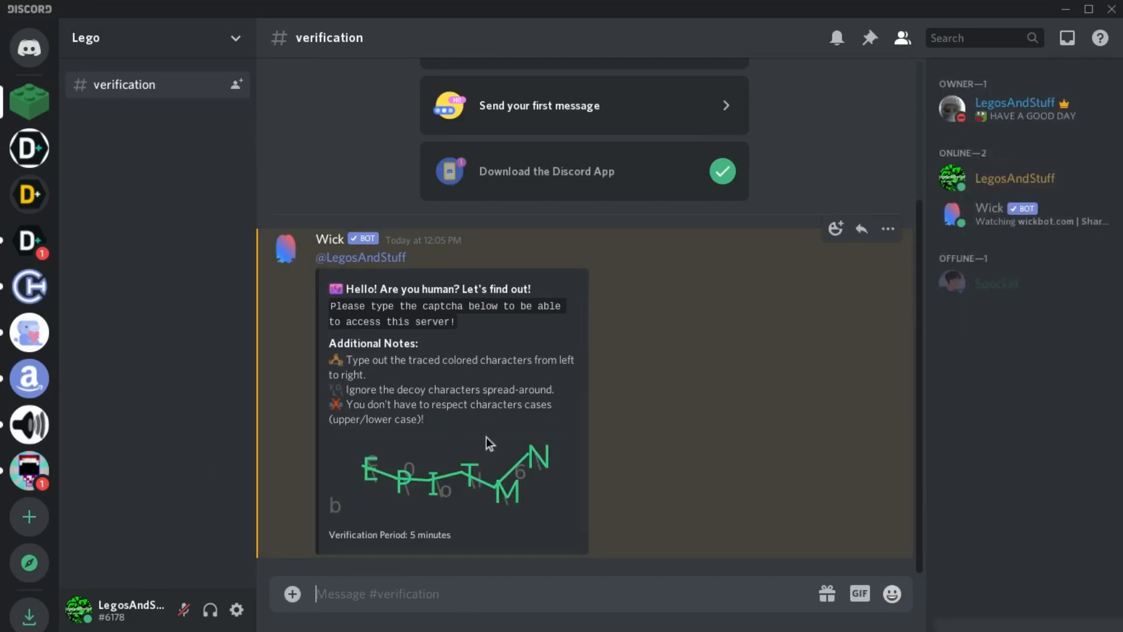
Answer the Wick captcha in the verification channel by sending the traced characters as the verification code
{"action": "type", "text": "e"}
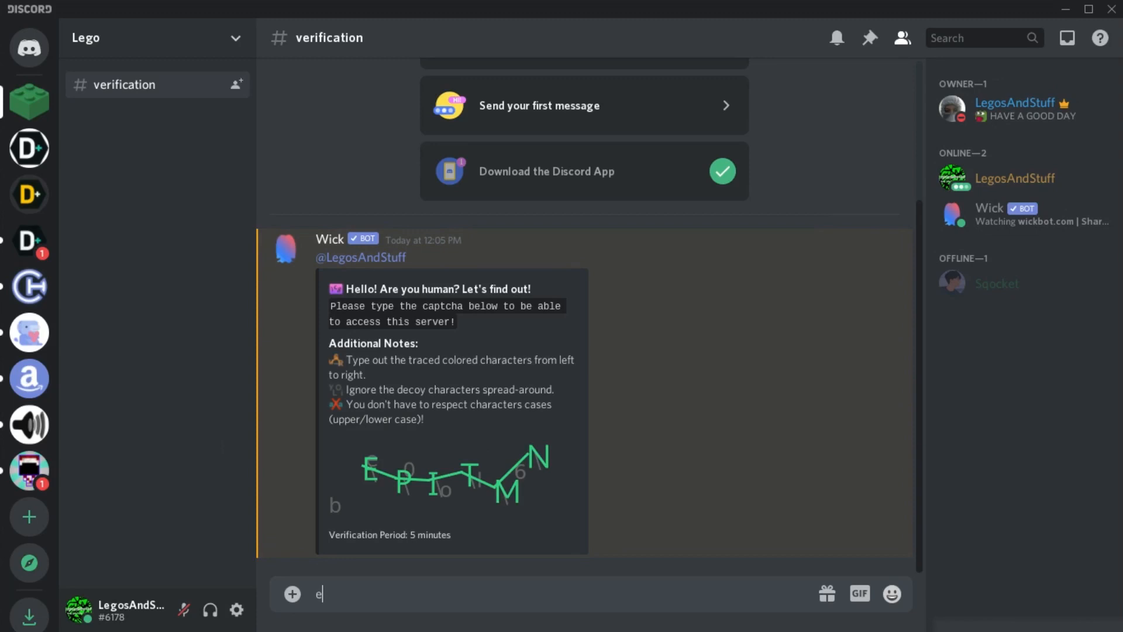
{"action": "type", "text": "pitmn"}
{"action": "key", "text": "Return"}
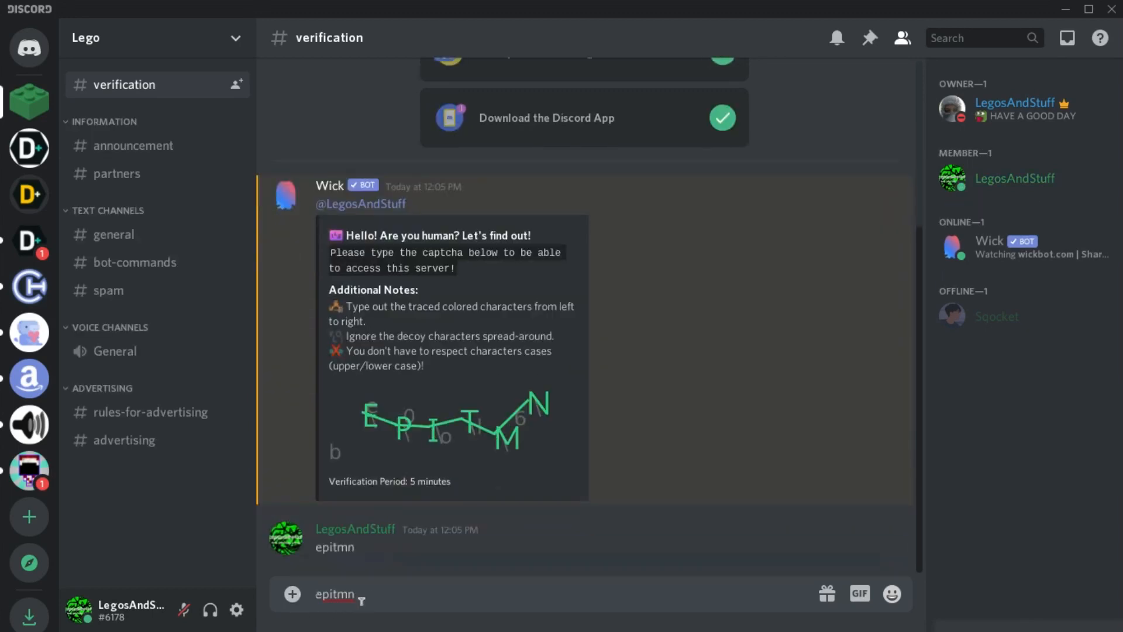
Open the general channel and send the messages "ok" and "hi"
{"action": "left_click", "coordinate": [110, 240]}
{"action": "type", "text": "ok"}
{"action": "key", "text": "Return"}
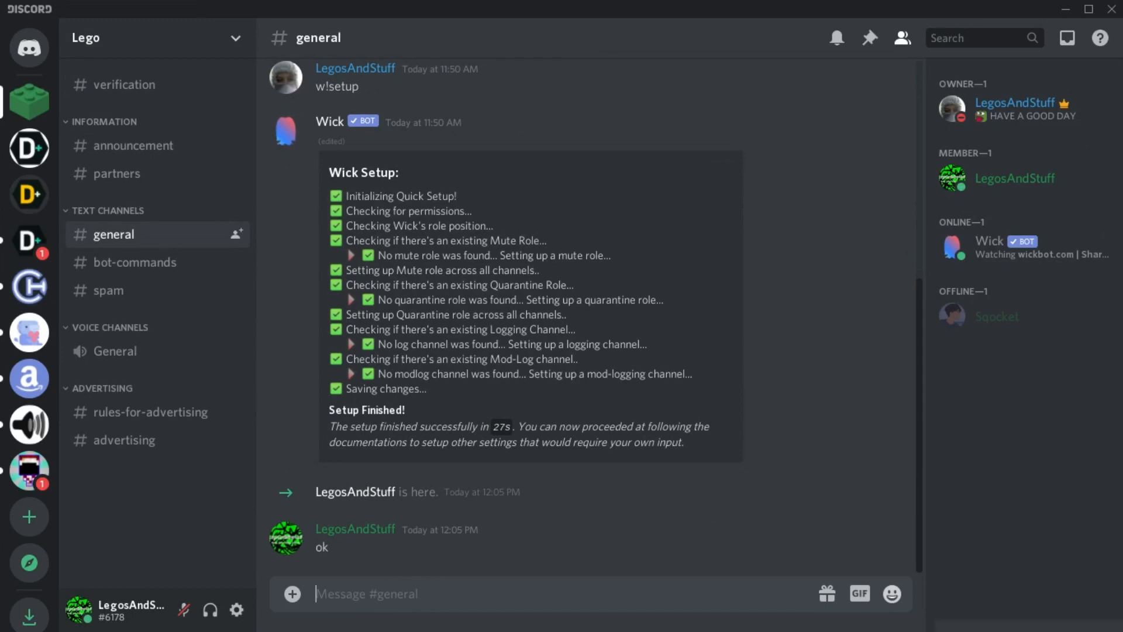
{"action": "type", "text": "hi"}
{"action": "key", "text": "Return"}
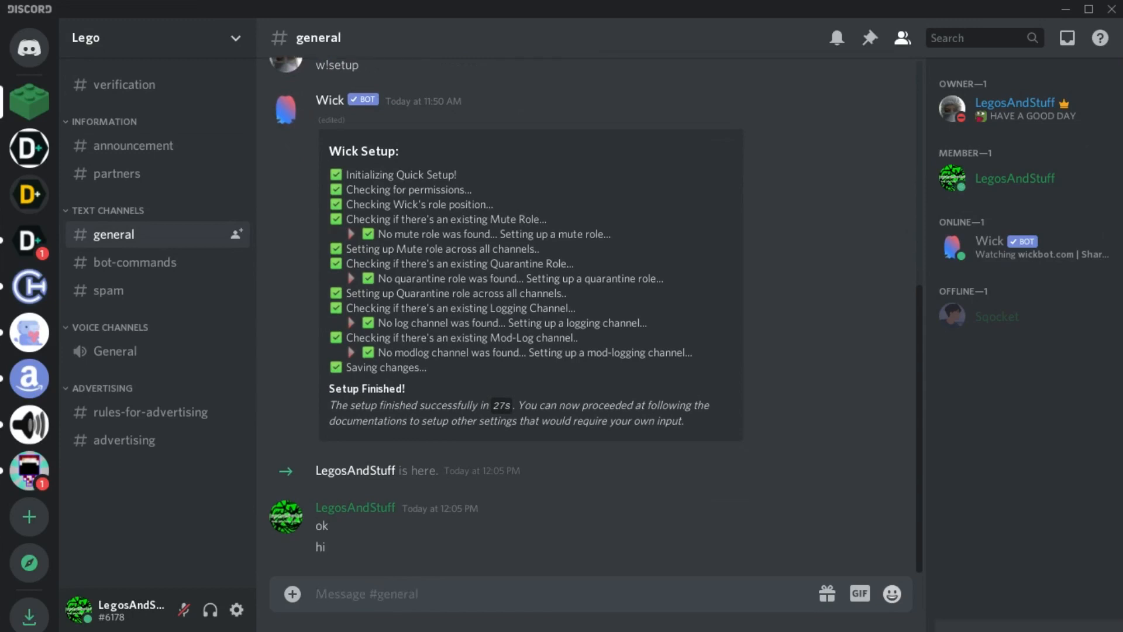